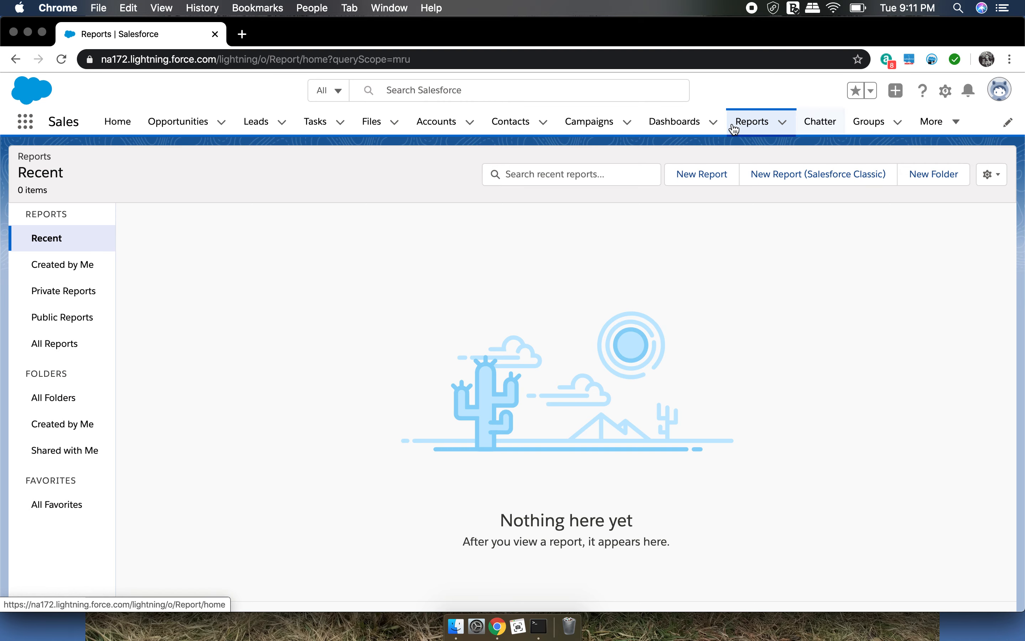
{"action": "left_click", "coordinate": [751, 127]}
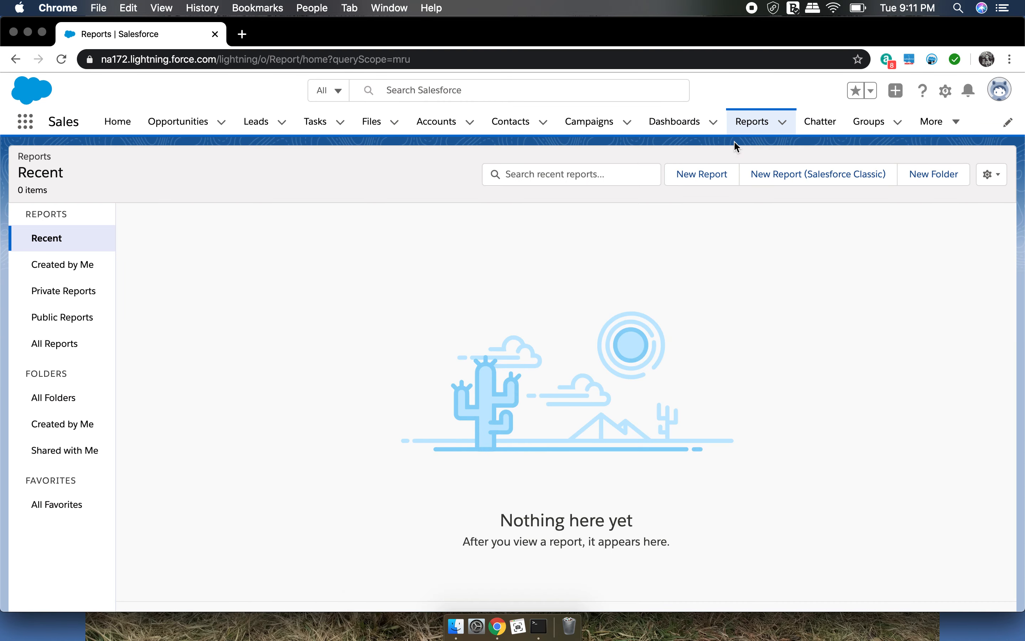
{"action": "left_click", "coordinate": [720, 179]}
{"action": "left_click", "coordinate": [720, 179]}
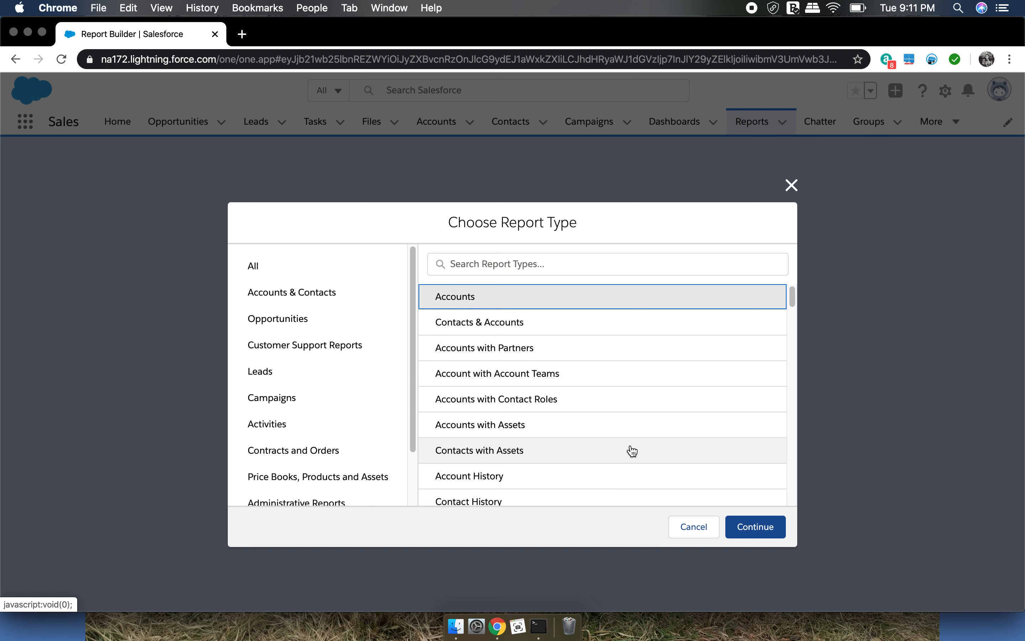
{"action": "left_click", "coordinate": [693, 528]}
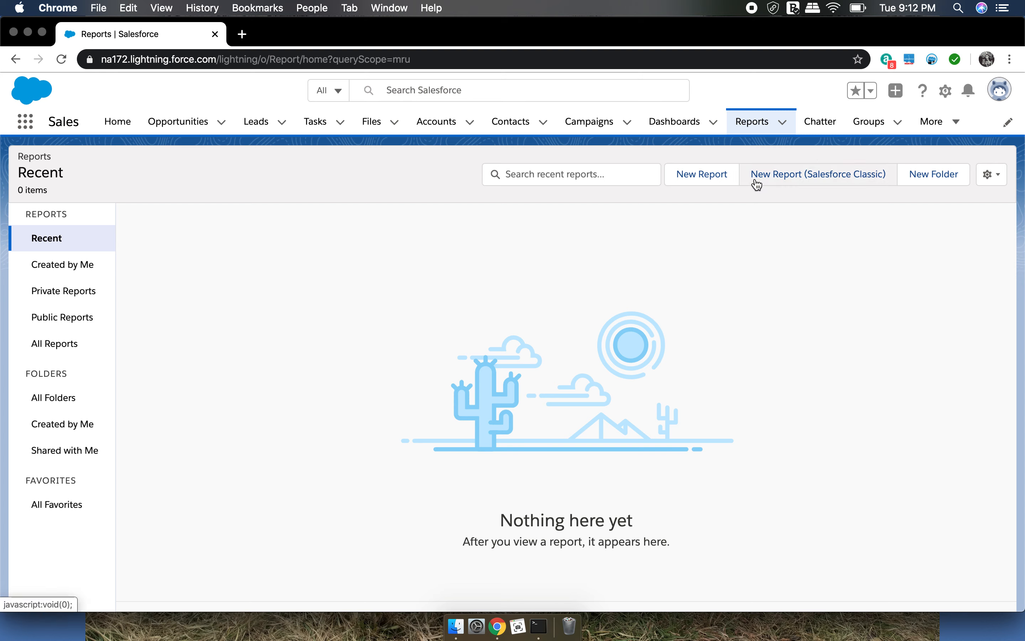
Find Report Types in Setup by searching for "report" and start a new custom report type
{"action": "left_click", "coordinate": [946, 91]}
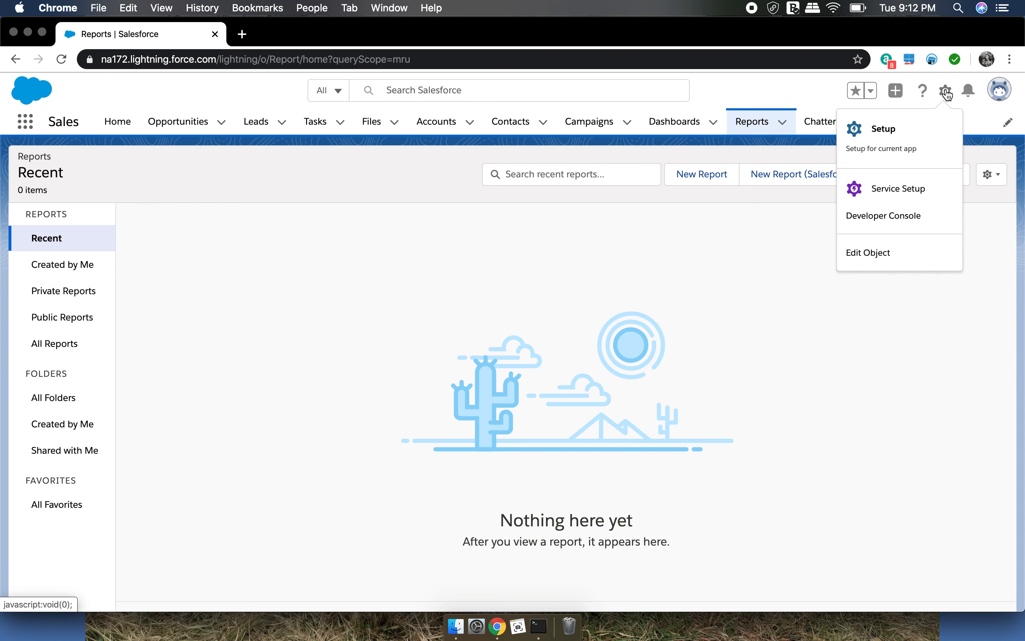
{"action": "left_click", "coordinate": [904, 136]}
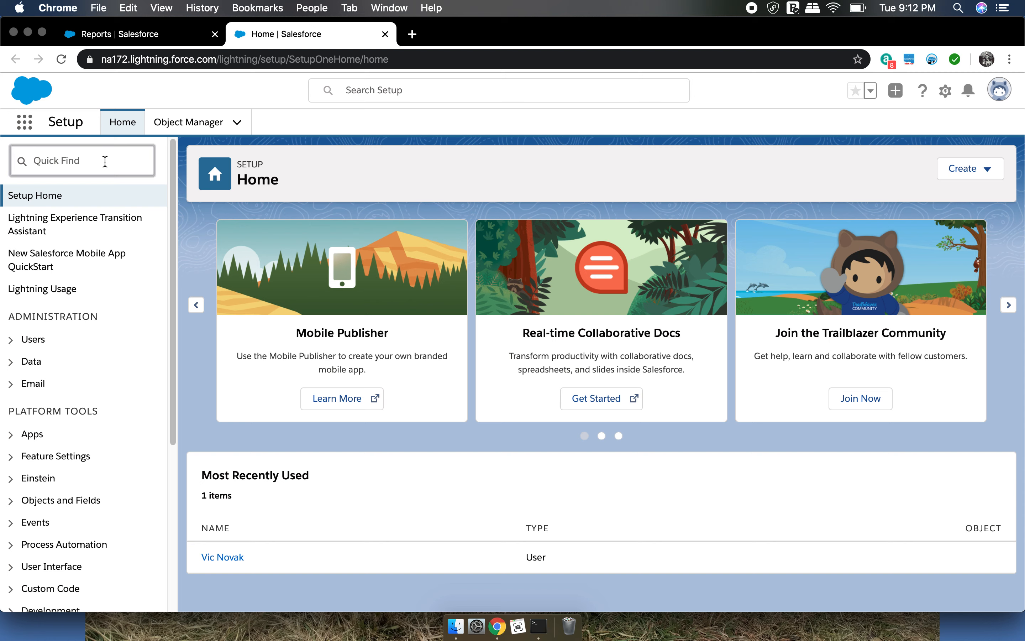
{"action": "type", "text": "report"}
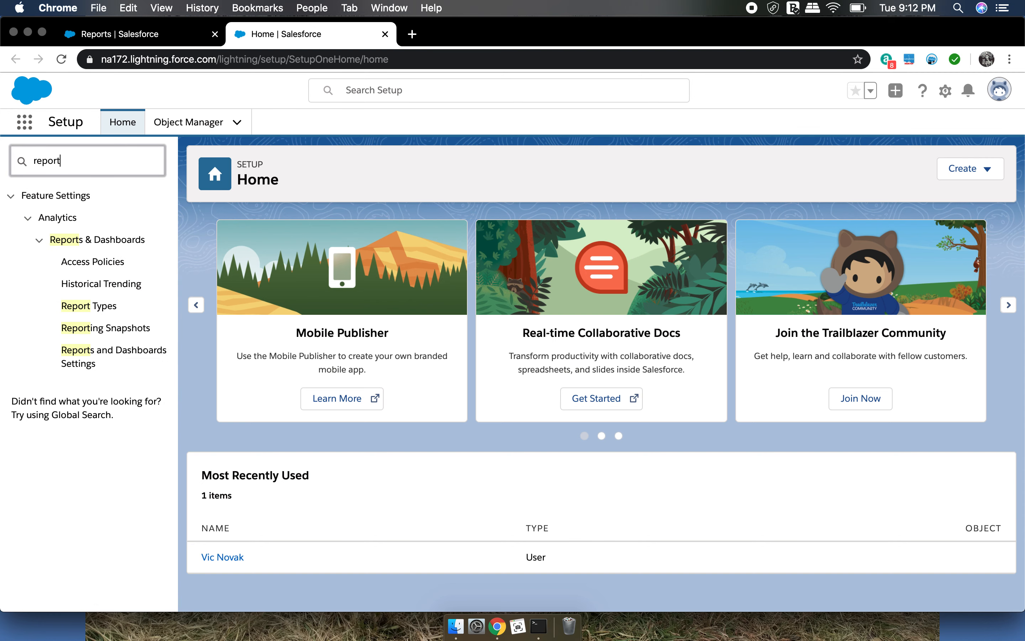
{"action": "left_click", "coordinate": [85, 312]}
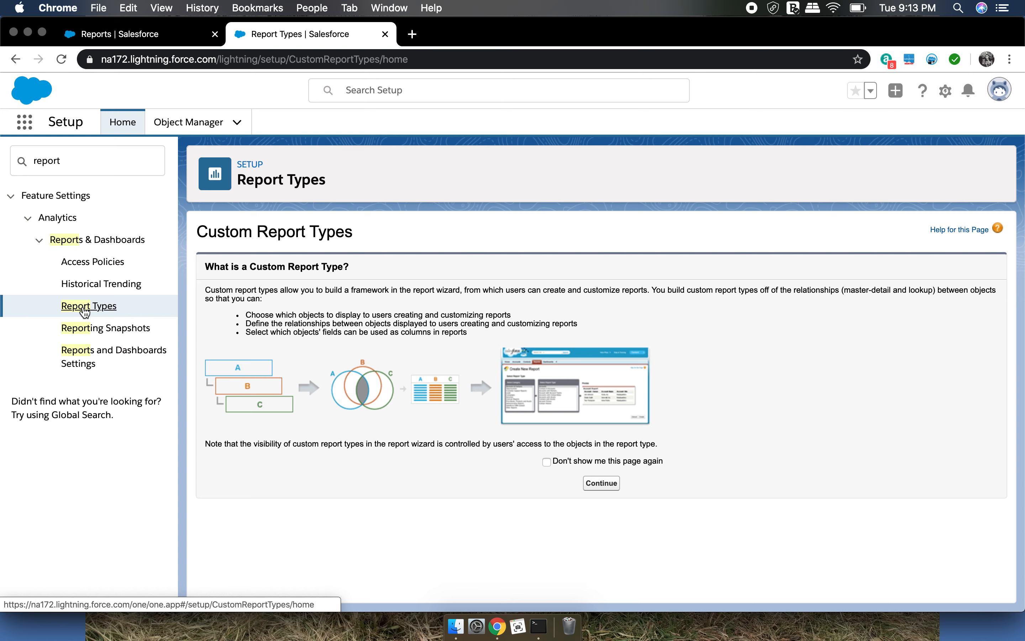
{"action": "left_click", "coordinate": [593, 486]}
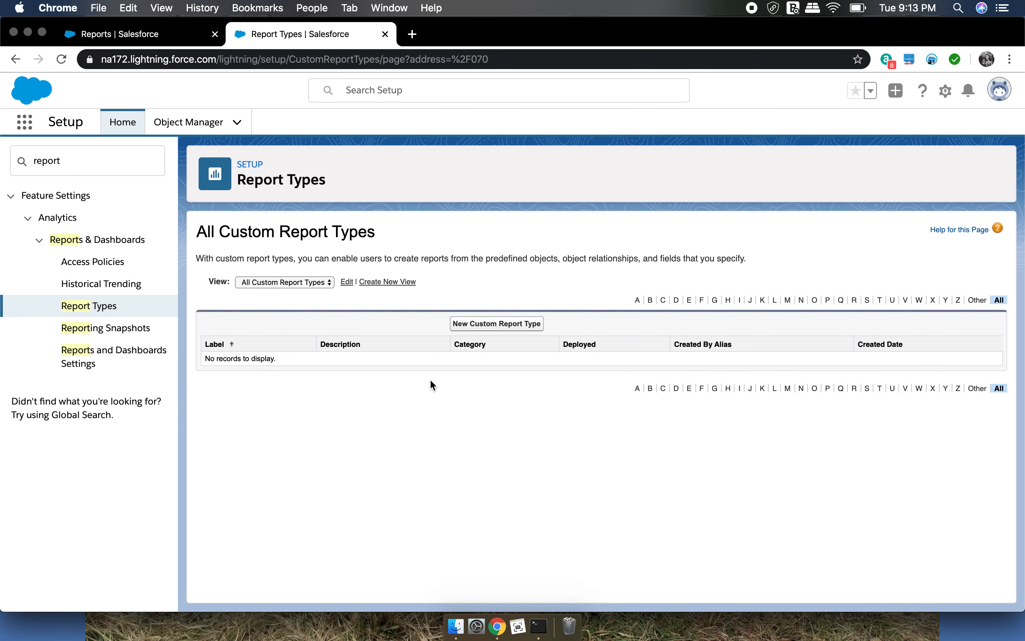
{"action": "left_click", "coordinate": [498, 324]}
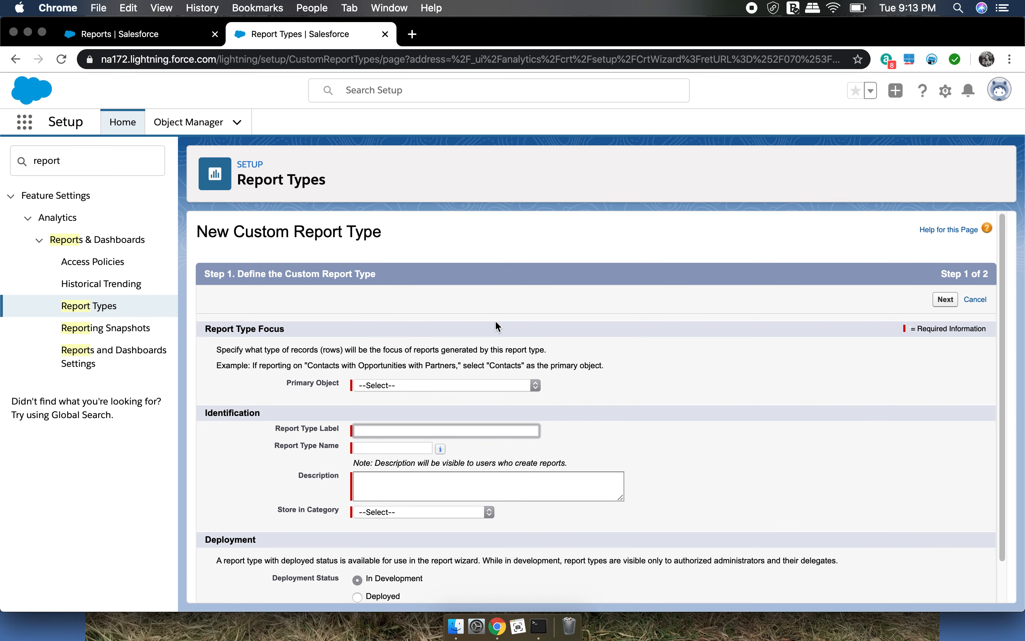
Set the primary object of the new custom report type to Activities
{"action": "scroll", "coordinate": [626, 349], "scroll_direction": "down", "scroll_amount": 2}
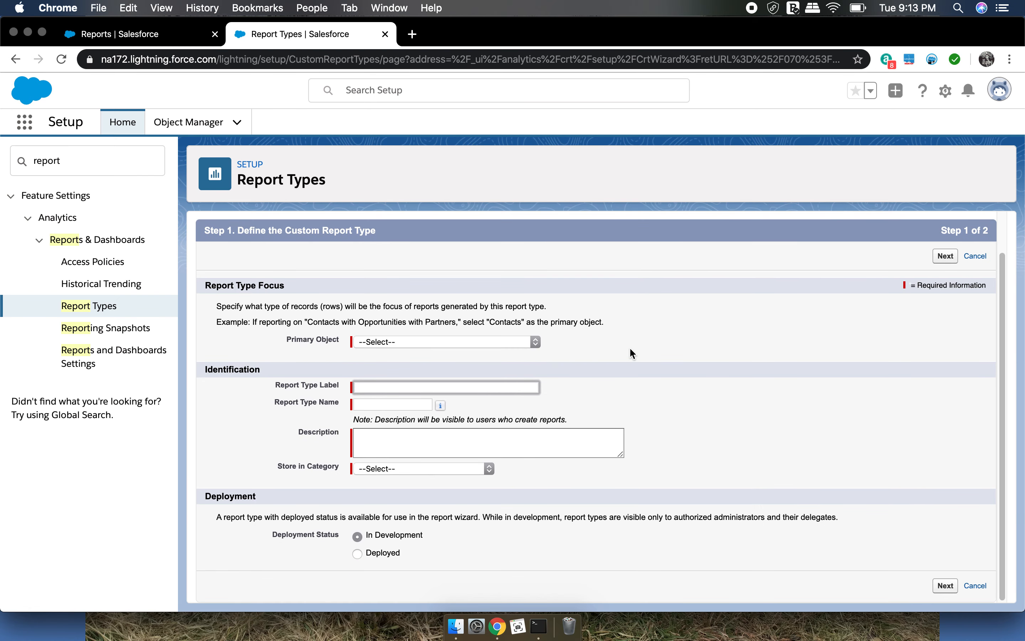
{"action": "left_click", "coordinate": [533, 341]}
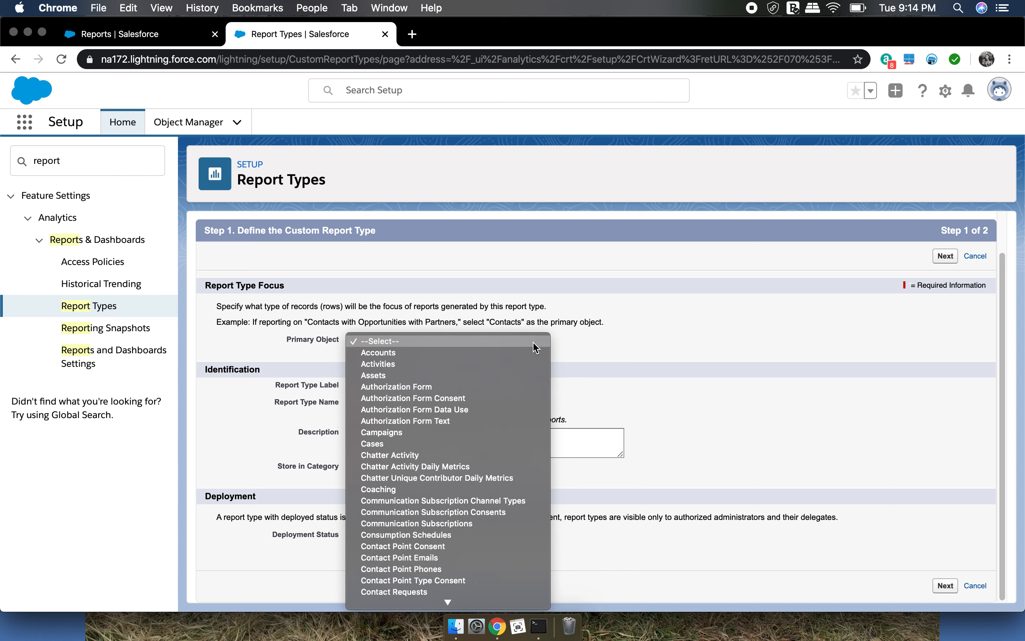
{"action": "left_click", "coordinate": [395, 339]}
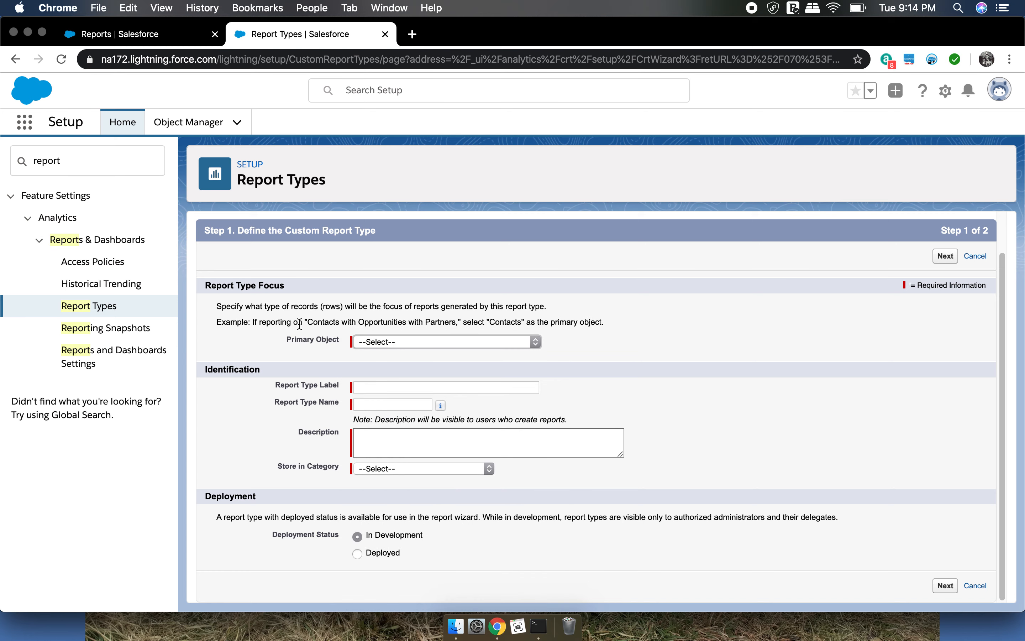
{"action": "left_click_drag", "start_coordinate": [305, 322], "coordinate": [454, 322]}
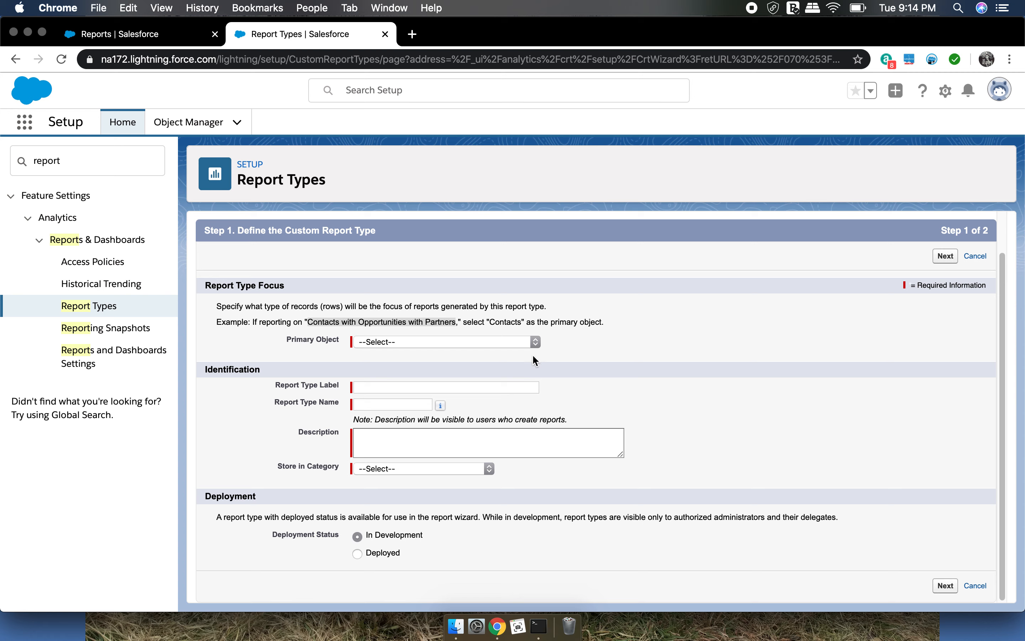
{"action": "left_click", "coordinate": [584, 349]}
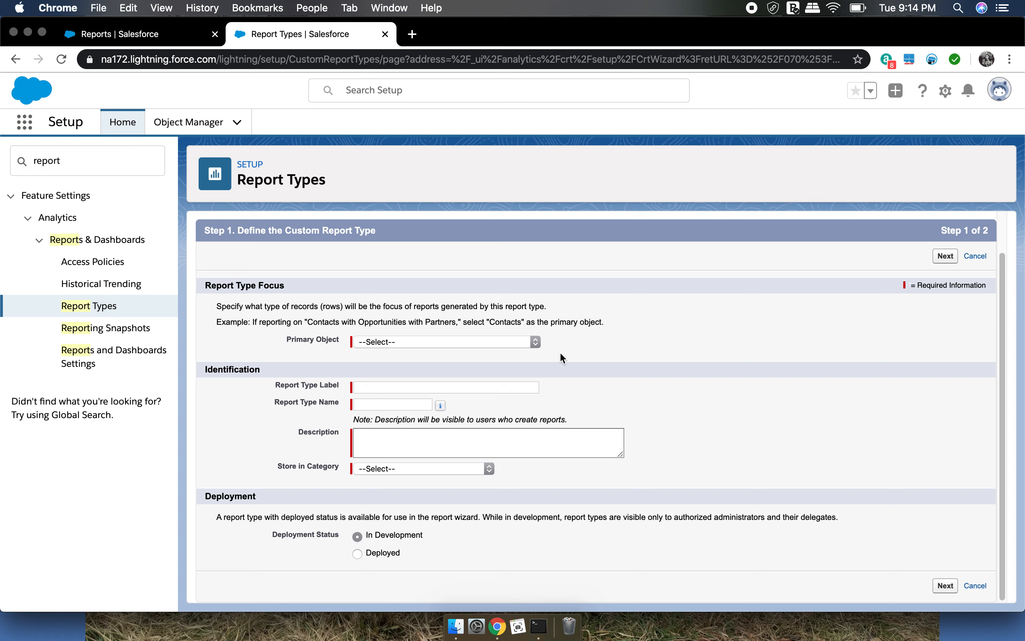
{"action": "left_click", "coordinate": [536, 342]}
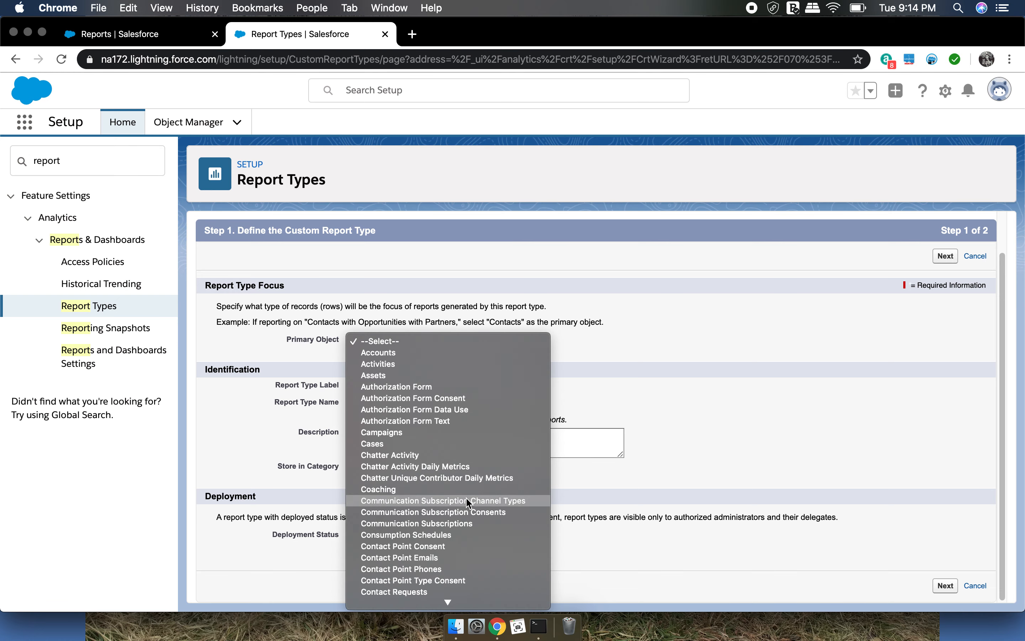
{"action": "scroll", "coordinate": [452, 499], "scroll_direction": "down", "scroll_amount": 5}
{"action": "scroll", "coordinate": [437, 601], "scroll_direction": "down", "scroll_amount": 15}
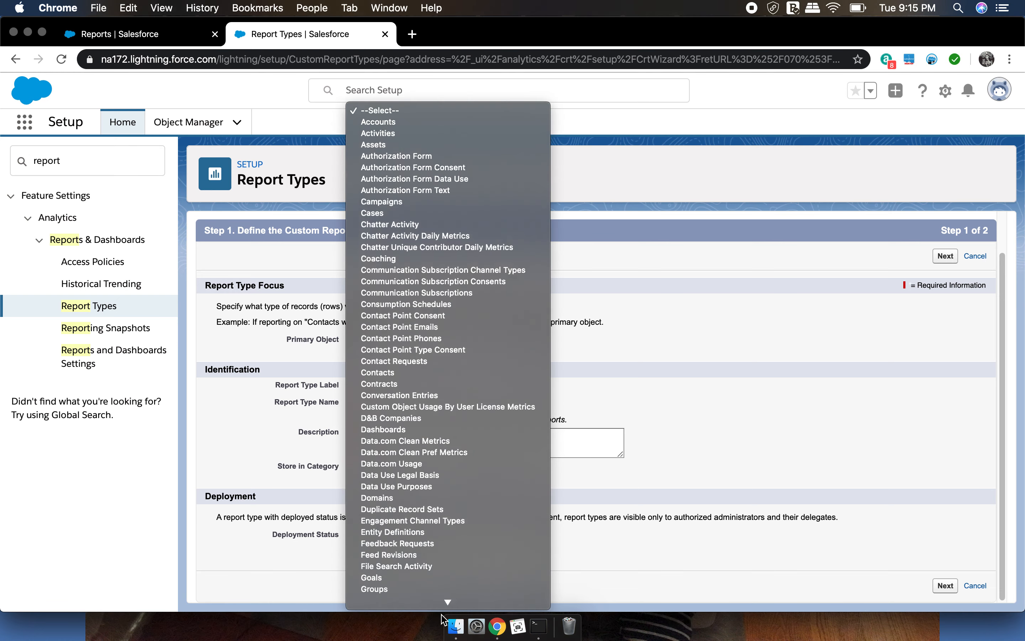
{"action": "scroll", "coordinate": [444, 602], "scroll_direction": "down", "scroll_amount": 6}
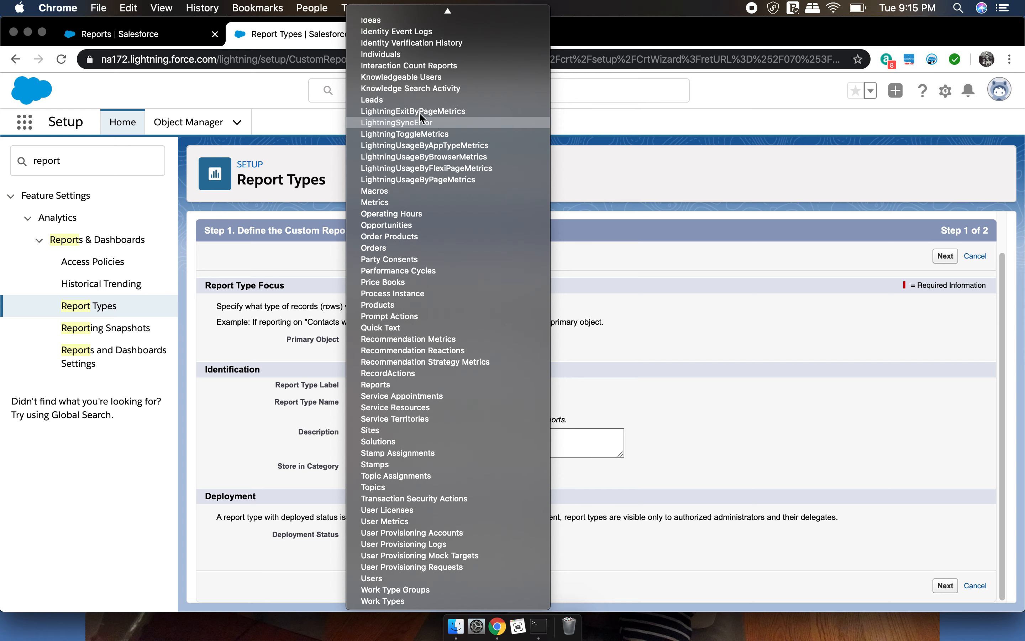
{"action": "mouse_move", "coordinate": [453, 16]}
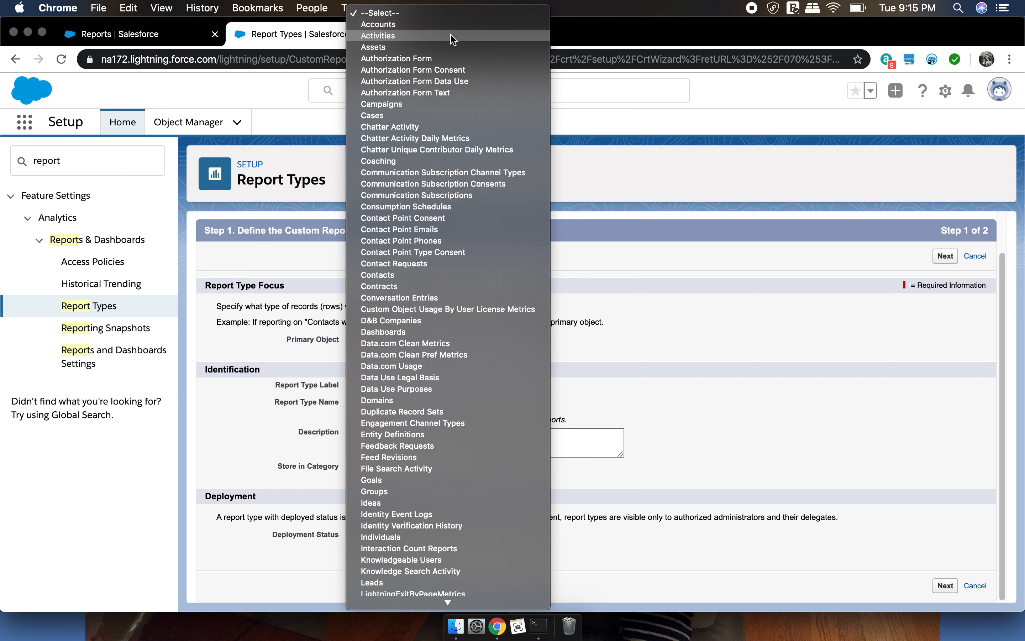
{"action": "left_click", "coordinate": [450, 36]}
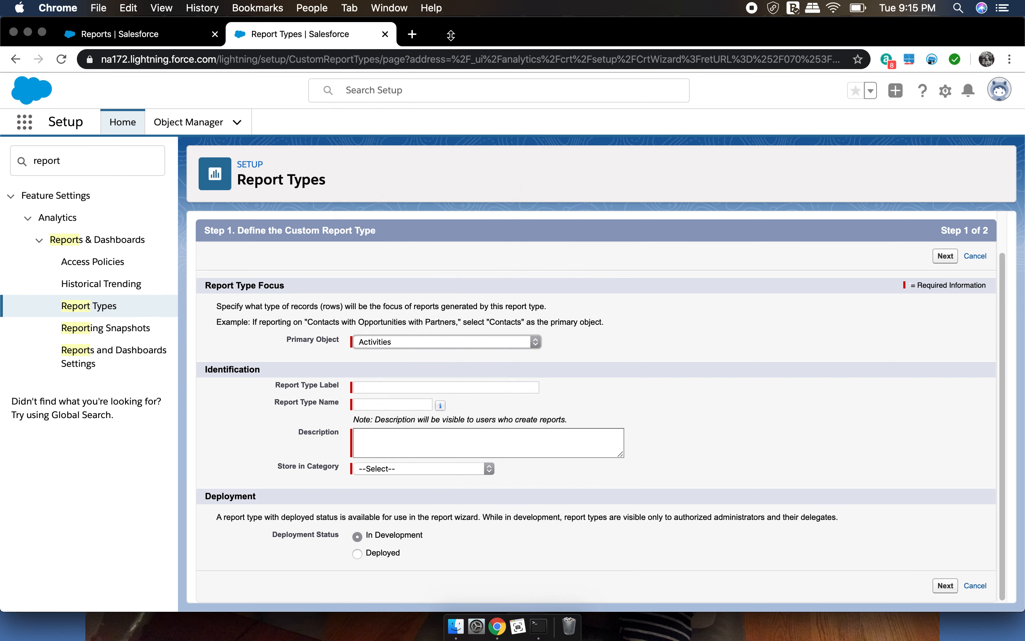
Label the report type "DRAFT Activties with Leads and Opportunities" and let its name fill in from the label
{"action": "left_click", "coordinate": [420, 389]}
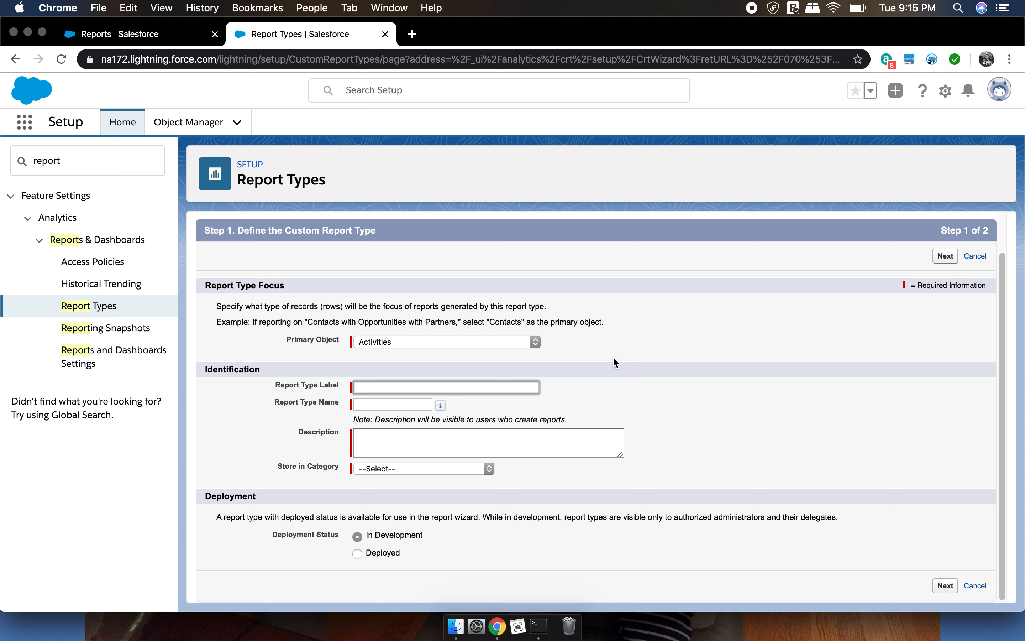
{"action": "type", "text": "DRAFT"}
{"action": "type", "text": " Activties"}
{"action": "type", "text": " wt"}
{"action": "type", "text": "ith Leads"}
{"action": "type", "text": " and Opportu"}
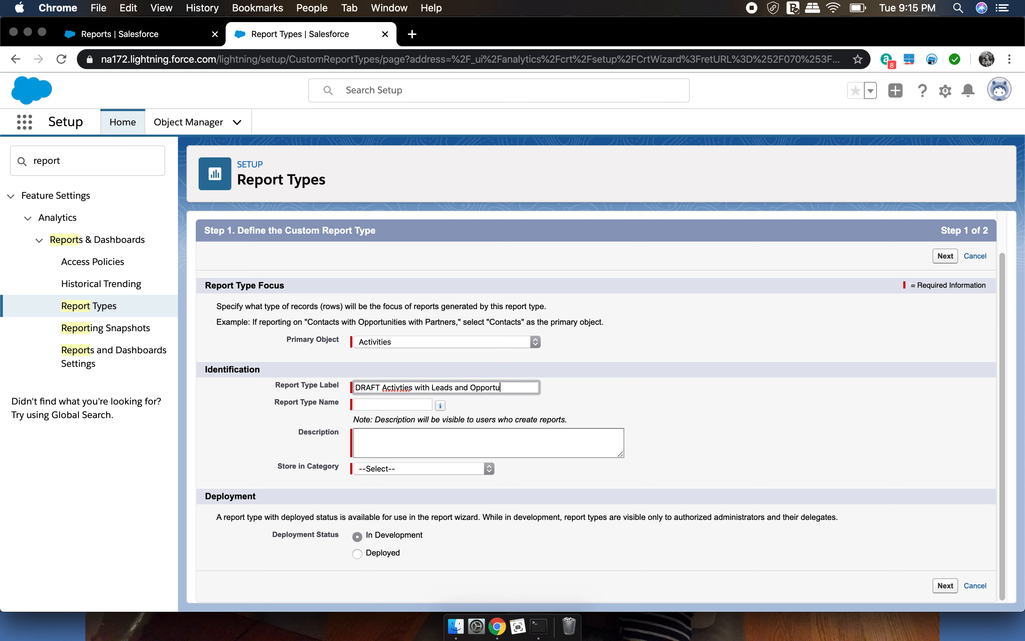
{"action": "type", "text": "nities"}
{"action": "key", "text": "Tab"}
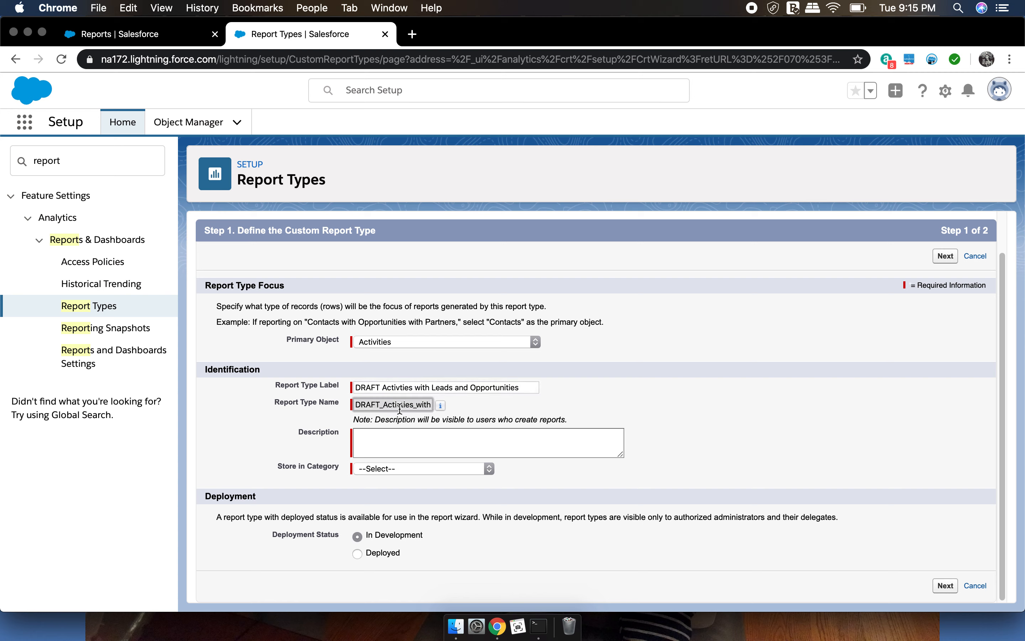
Enter the description "Draft", store the report type in the Other Reports category and continue to the record set definition
{"action": "left_click", "coordinate": [397, 443]}
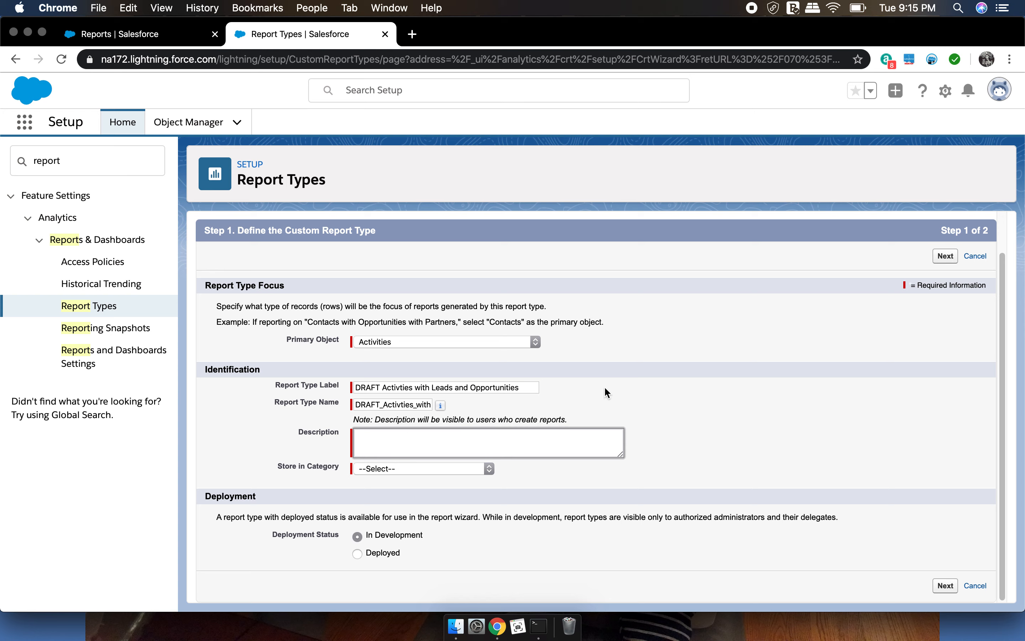
{"action": "type", "text": "Draft"}
{"action": "left_click", "coordinate": [479, 473]}
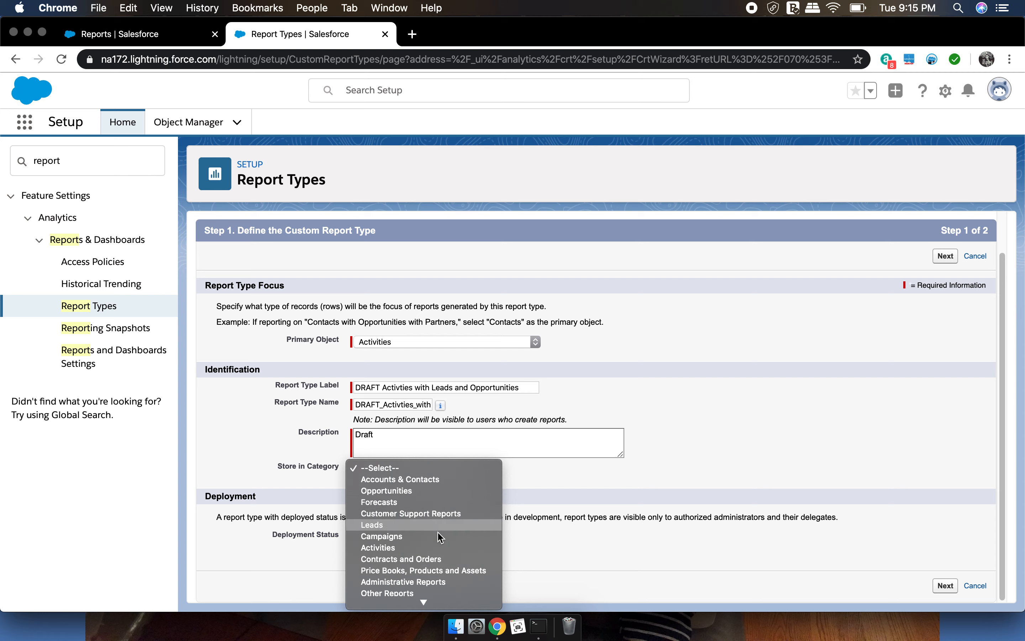
{"action": "mouse_move", "coordinate": [423, 602]}
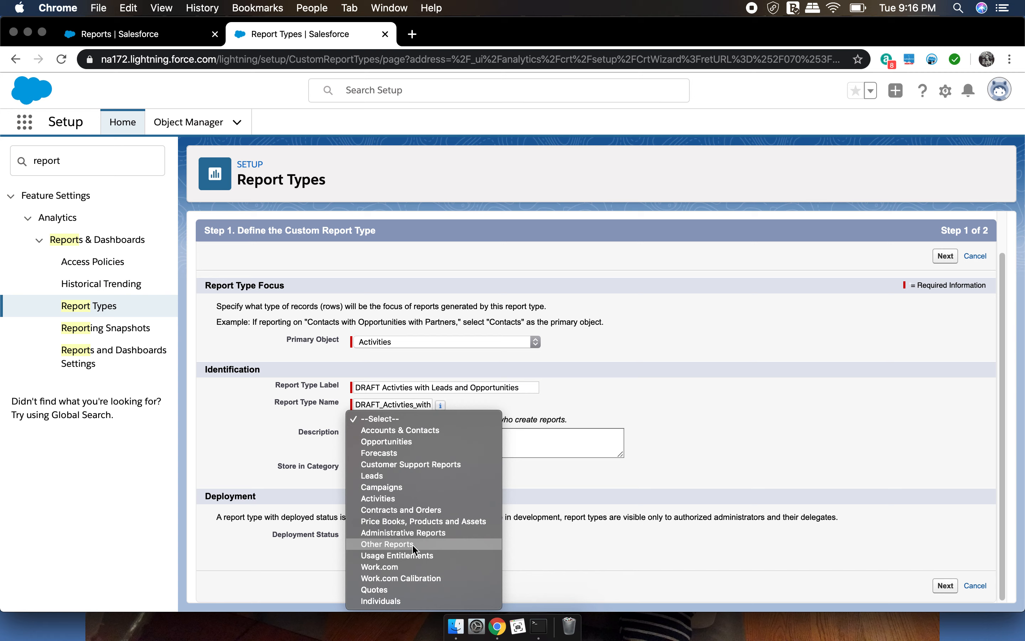
{"action": "left_click", "coordinate": [412, 545]}
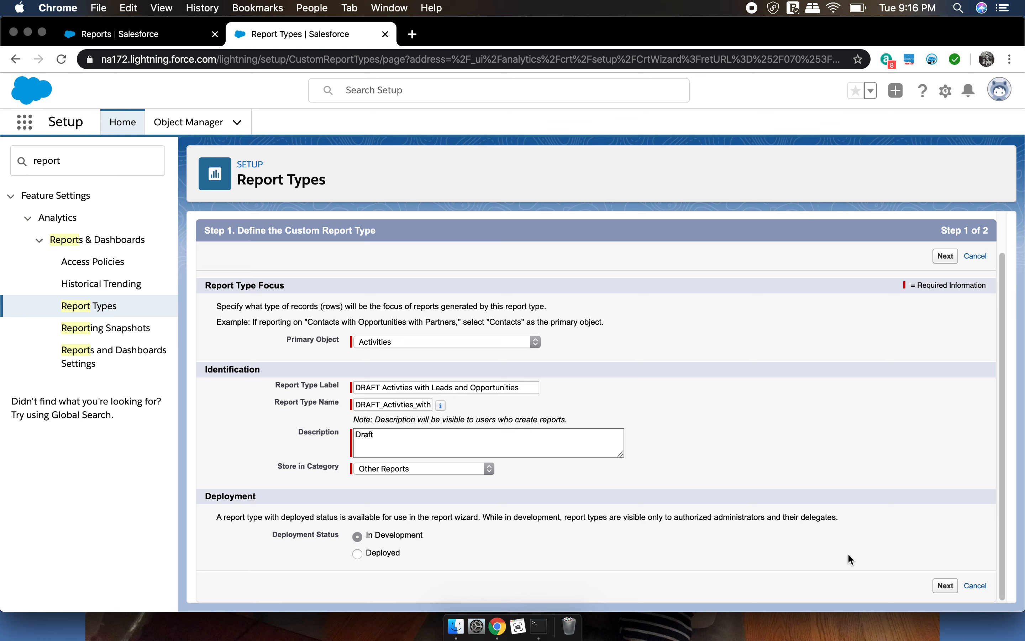
{"action": "left_click", "coordinate": [945, 585]}
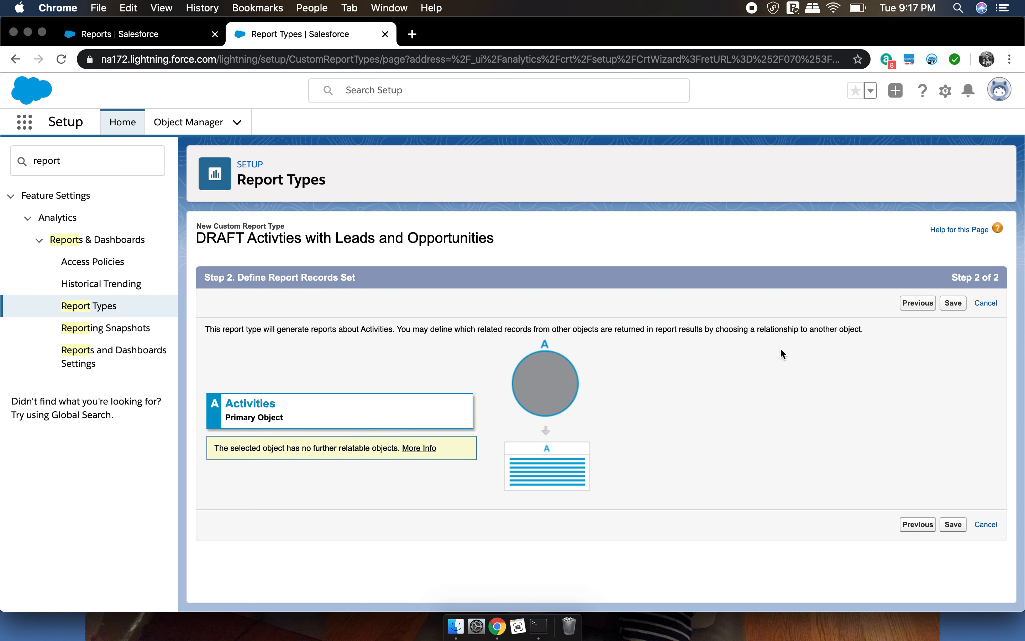
Return to the report type definition, change the primary object to Leads and proceed to the record set definition
{"action": "left_click", "coordinate": [919, 303]}
{"action": "left_click", "coordinate": [520, 384]}
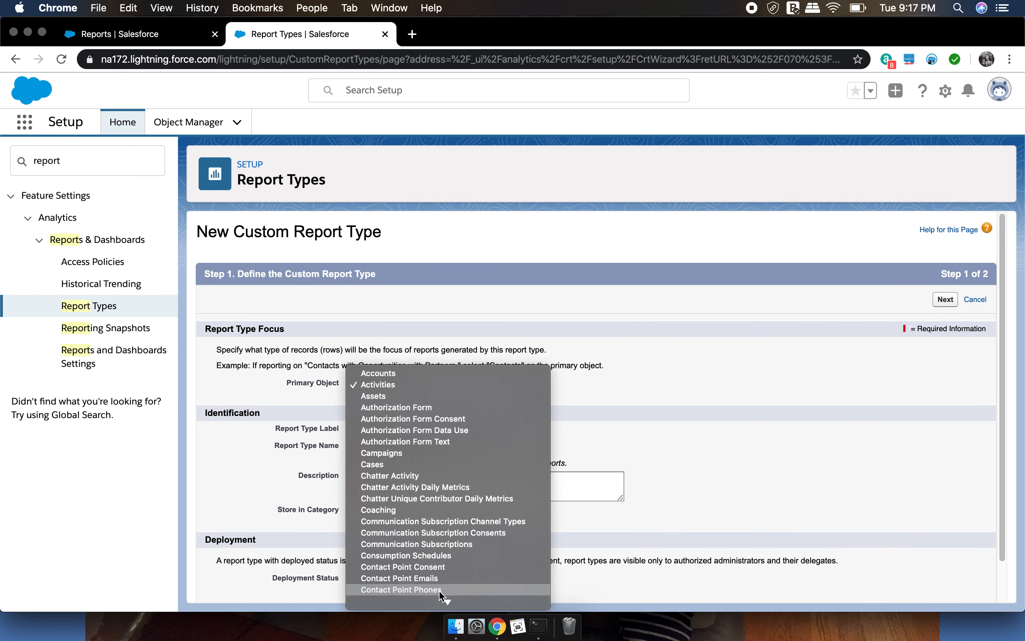
{"action": "mouse_move", "coordinate": [445, 601]}
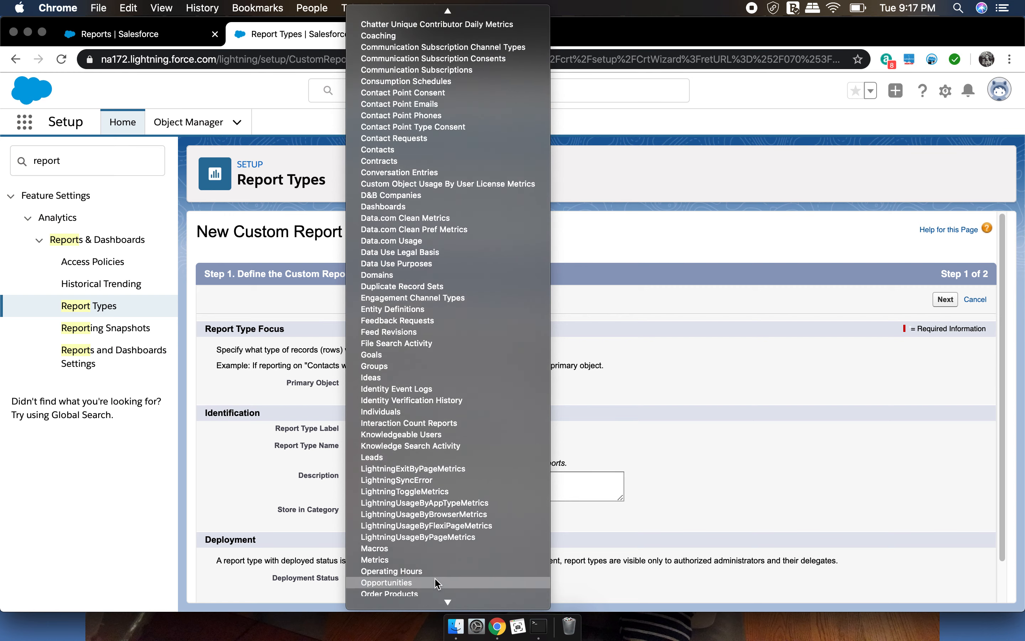
{"action": "left_click", "coordinate": [432, 459]}
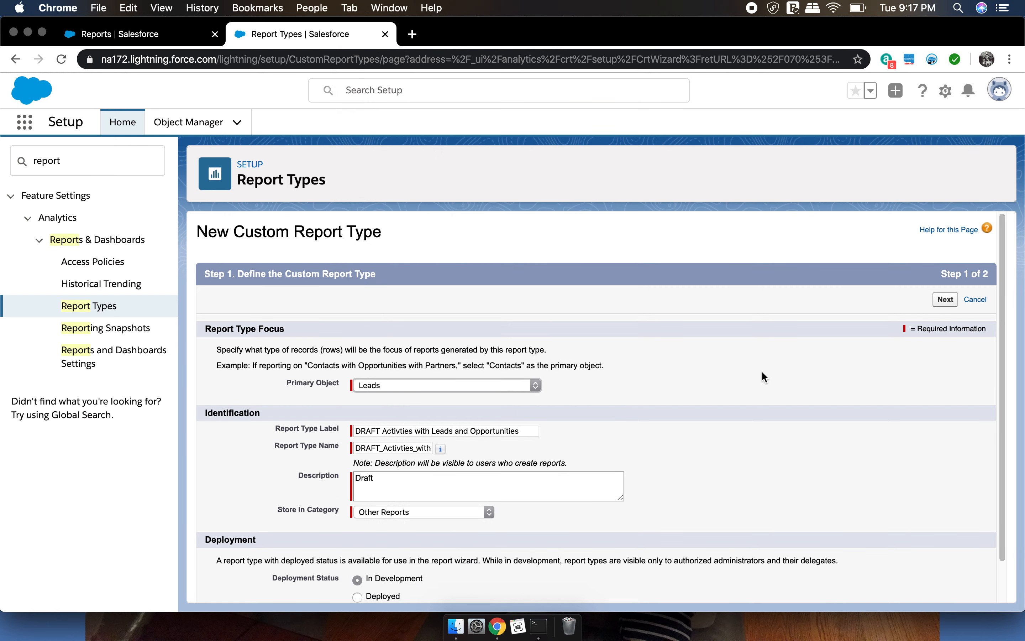
{"action": "left_click", "coordinate": [943, 299]}
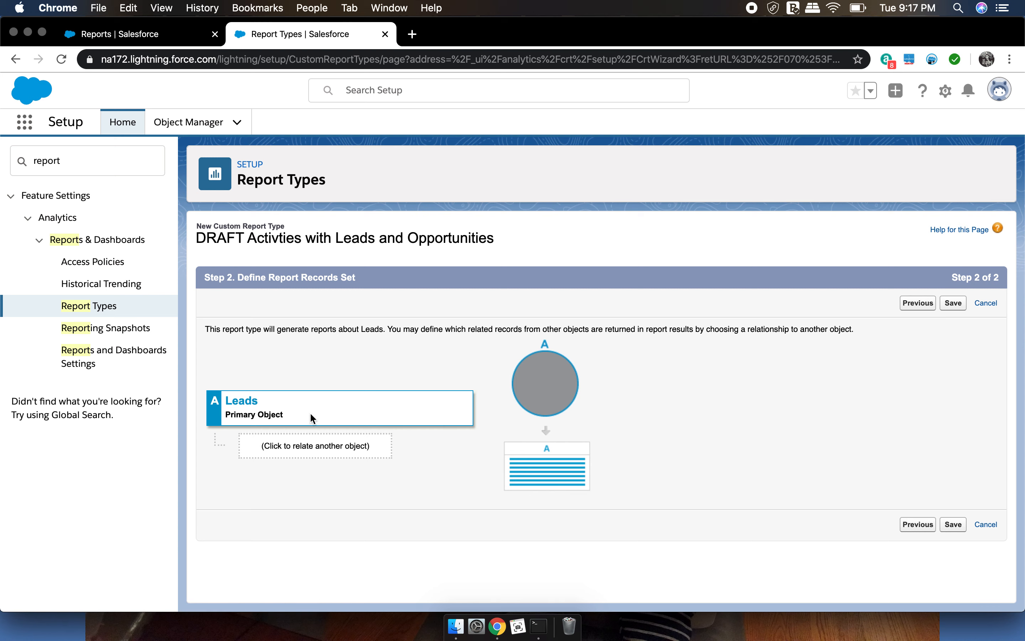
Relate Activities to Leads as object B, with "A" records that may or may not have related "B" records
{"action": "left_click", "coordinate": [344, 448]}
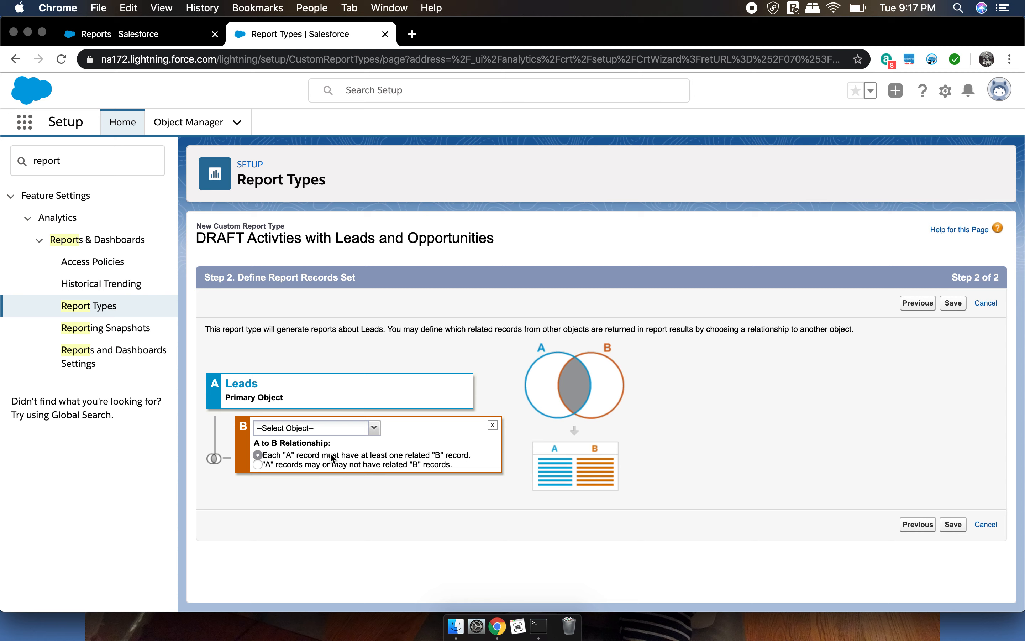
{"action": "left_click", "coordinate": [375, 430]}
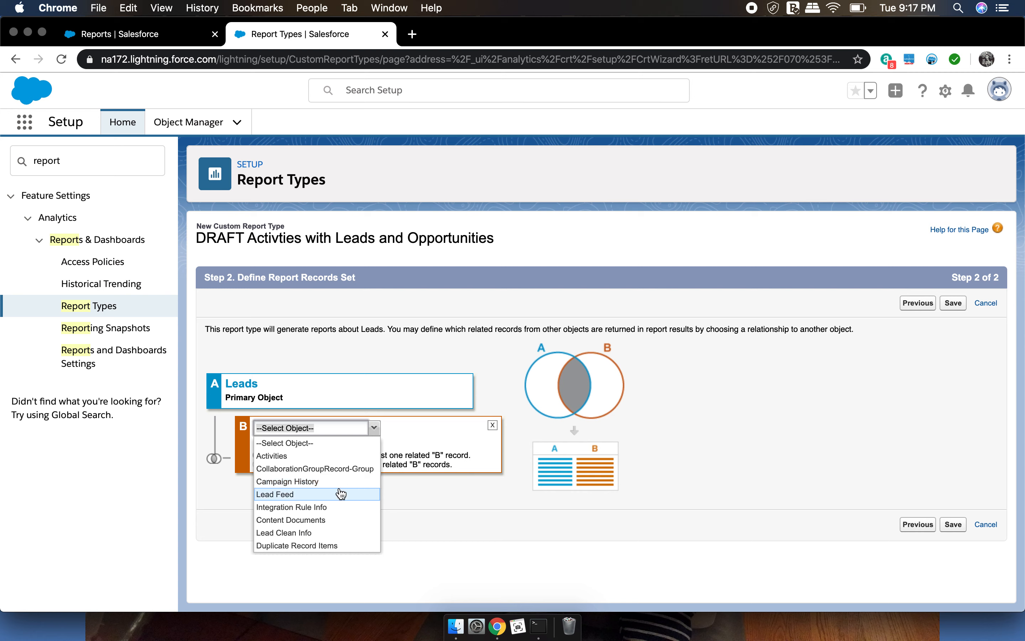
{"action": "left_click", "coordinate": [338, 456]}
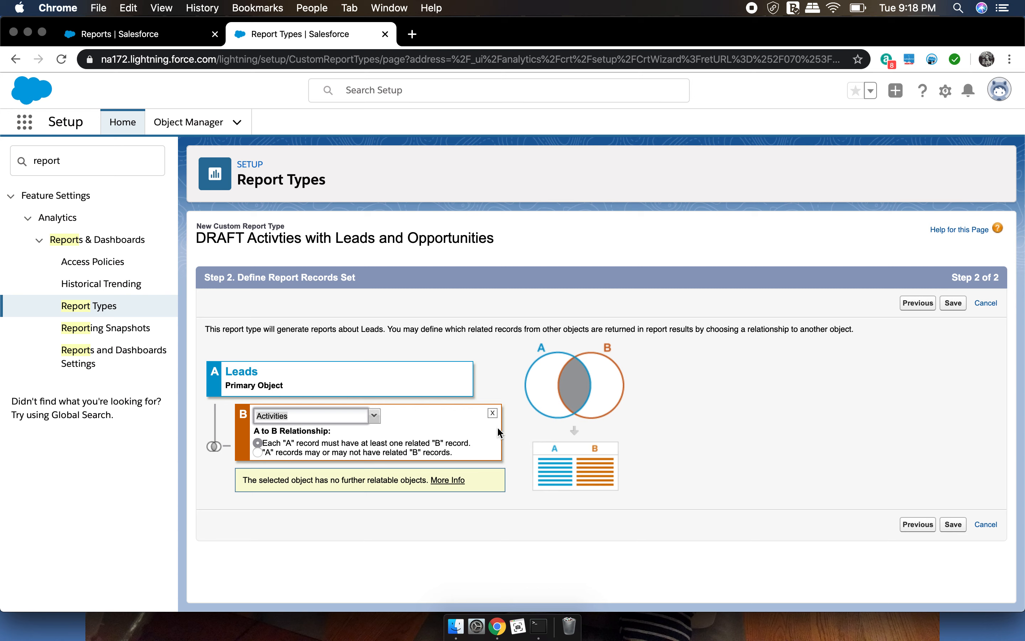
{"action": "left_click", "coordinate": [258, 452]}
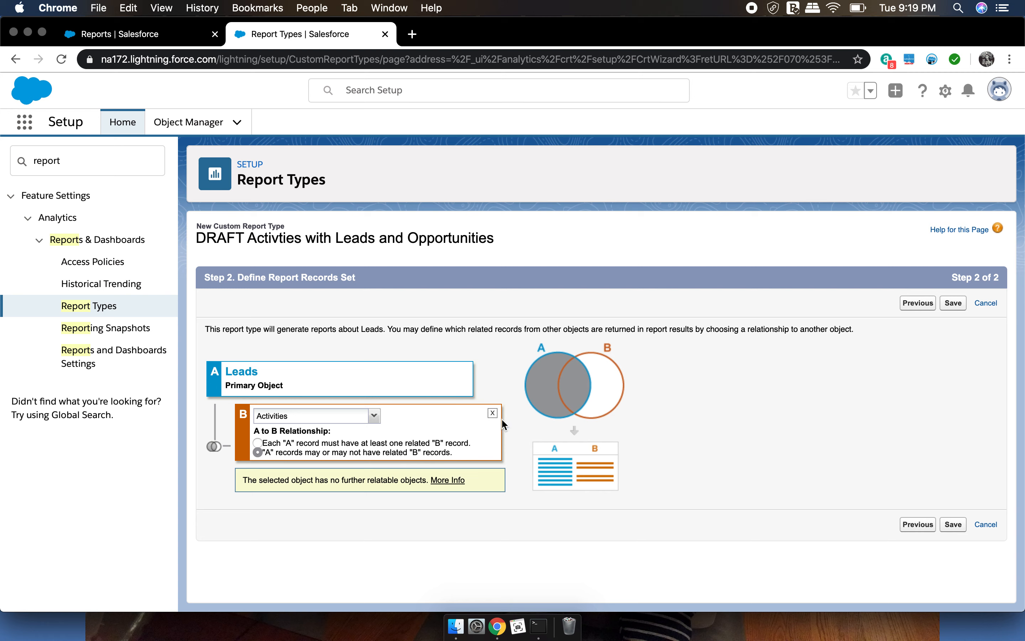
Return to the report type definition, change the primary object to Opportunities and proceed to the record set definition
{"action": "left_click", "coordinate": [914, 303]}
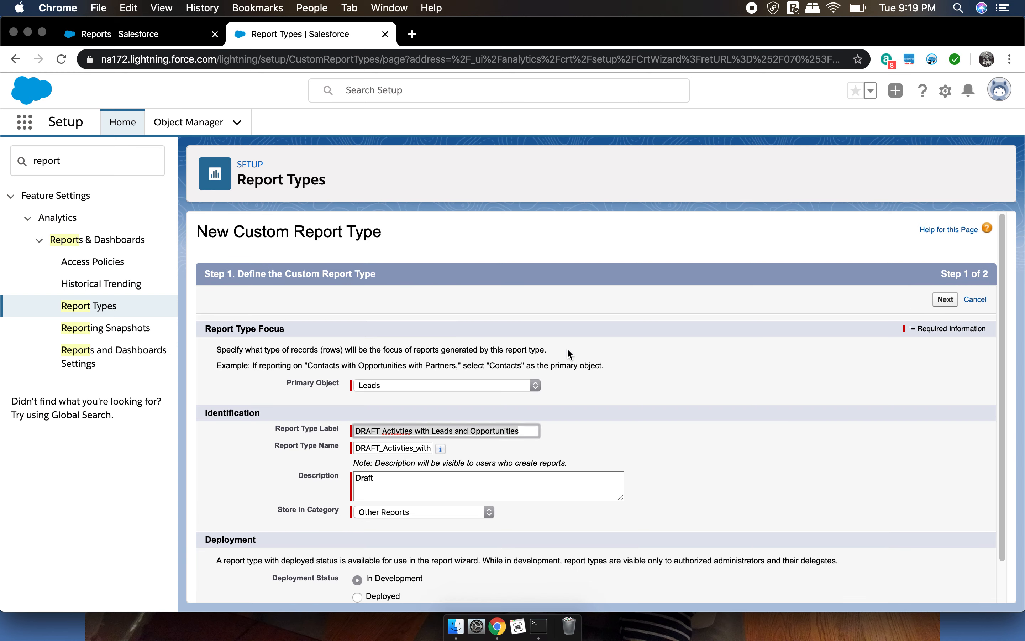
{"action": "left_click", "coordinate": [477, 385]}
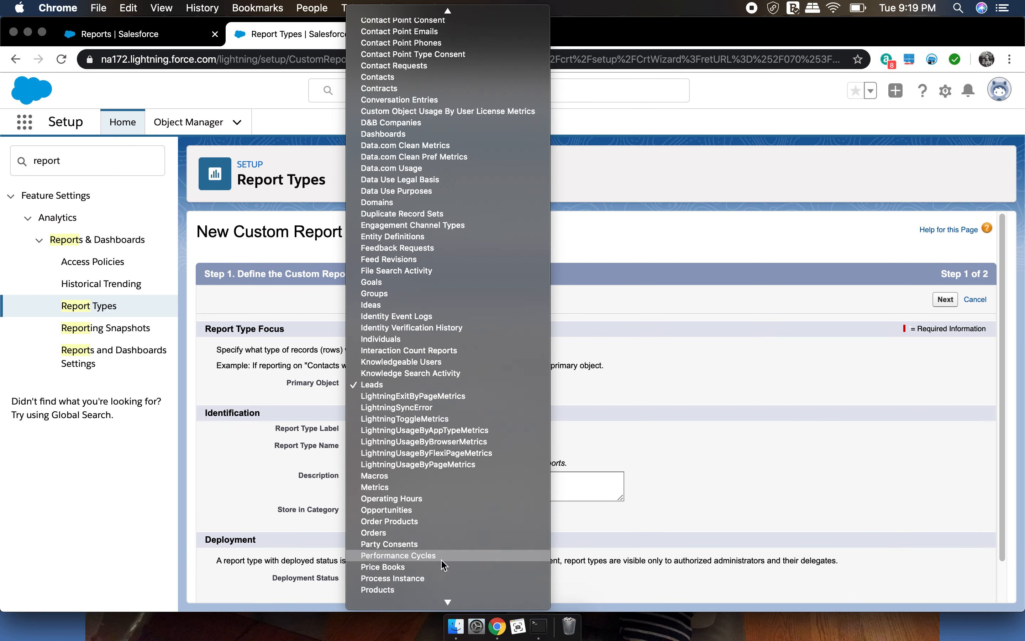
{"action": "scroll", "coordinate": [441, 556], "scroll_direction": "down", "scroll_amount": 3}
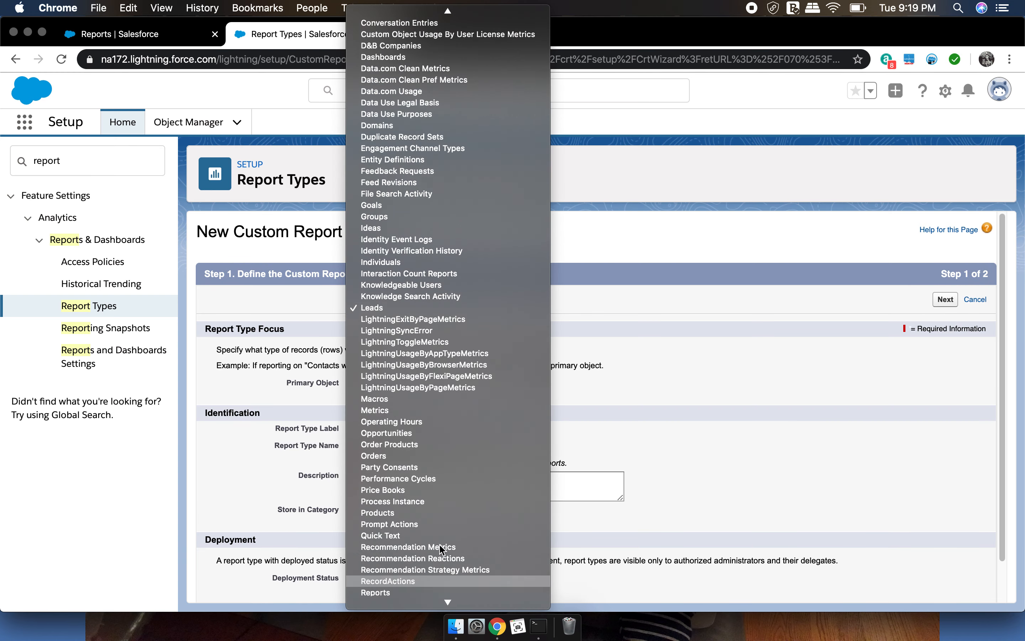
{"action": "left_click", "coordinate": [432, 434]}
{"action": "left_click", "coordinate": [946, 301]}
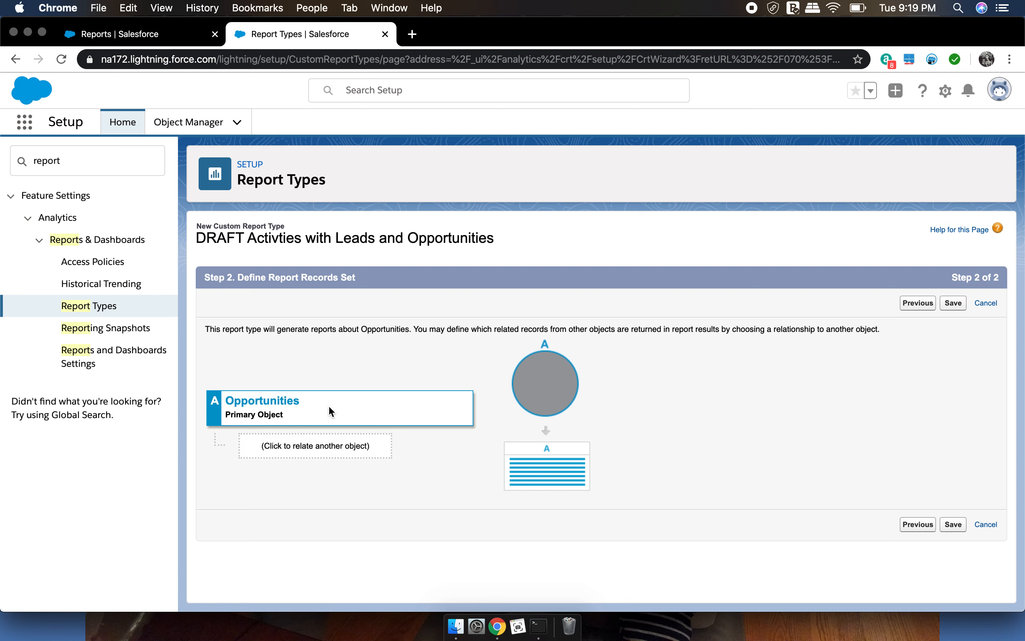
Add a related object B under Opportunities and look through the objects that can be related to it
{"action": "left_click", "coordinate": [302, 443]}
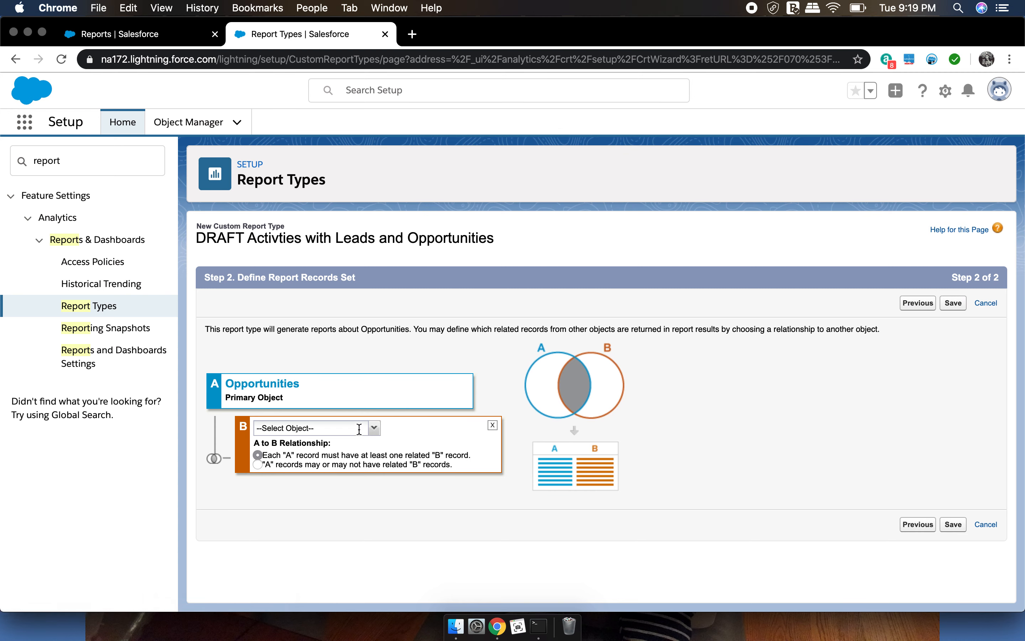
{"action": "left_click", "coordinate": [366, 429]}
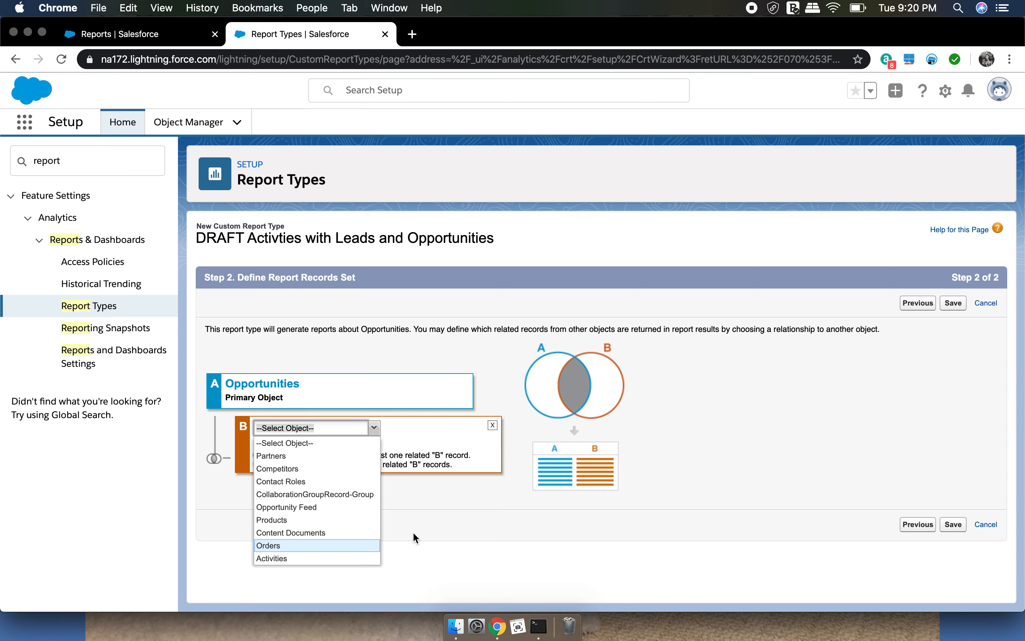
{"action": "left_click", "coordinate": [453, 522]}
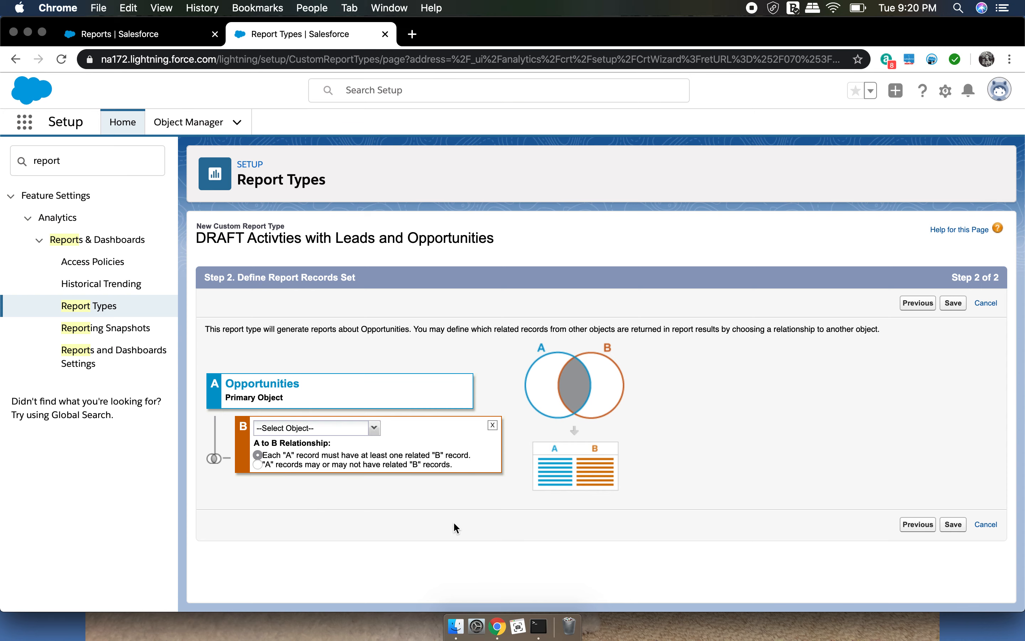
Go back to the report type definition, set the primary object to Leads and continue to the record set definition
{"action": "left_click", "coordinate": [918, 303]}
{"action": "left_click", "coordinate": [452, 385]}
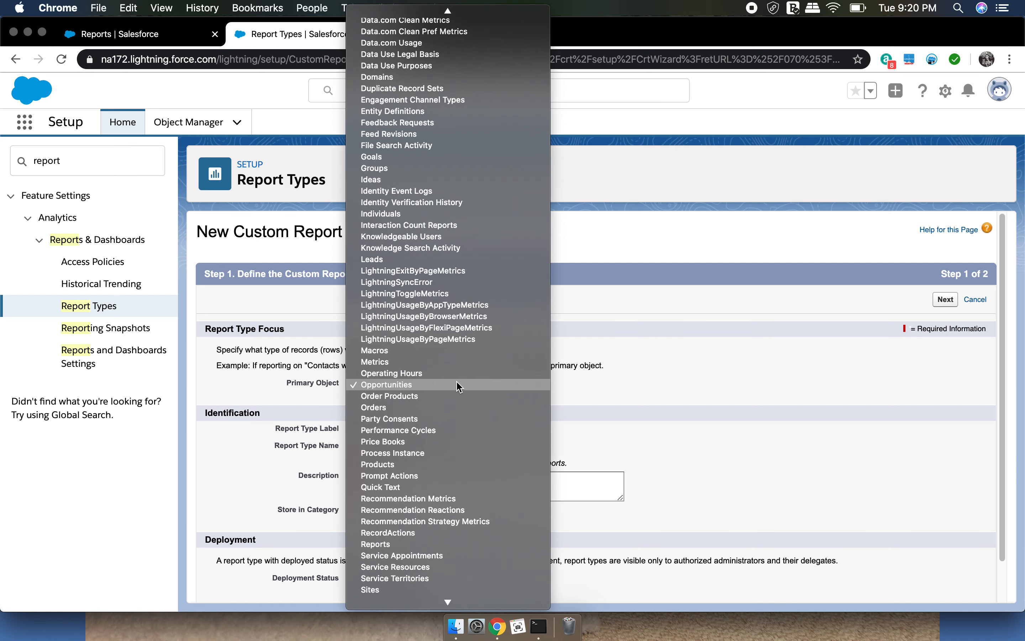
{"action": "left_click", "coordinate": [438, 259]}
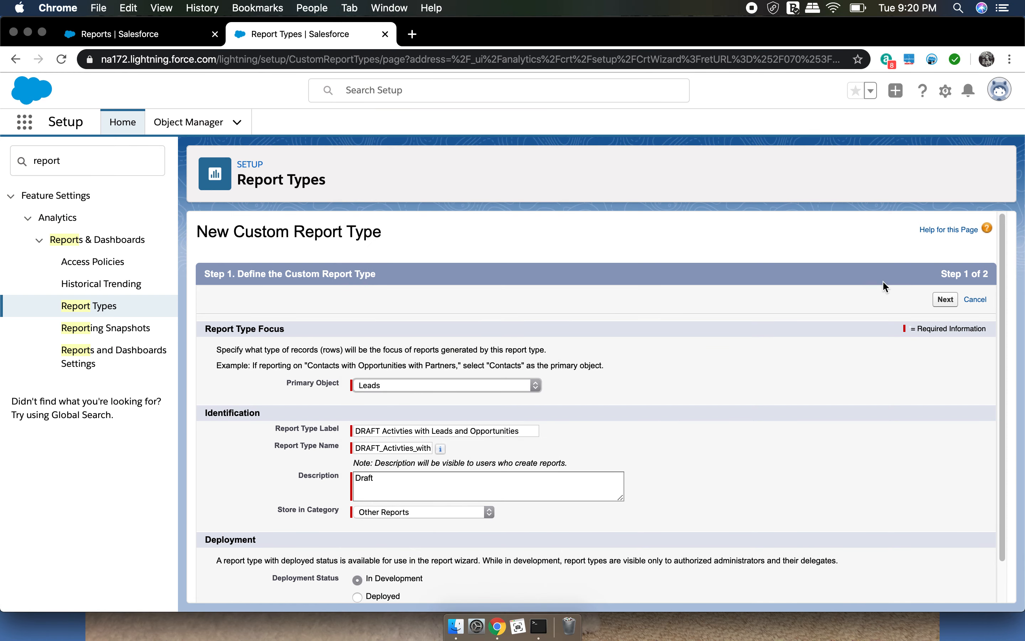
{"action": "left_click", "coordinate": [945, 300]}
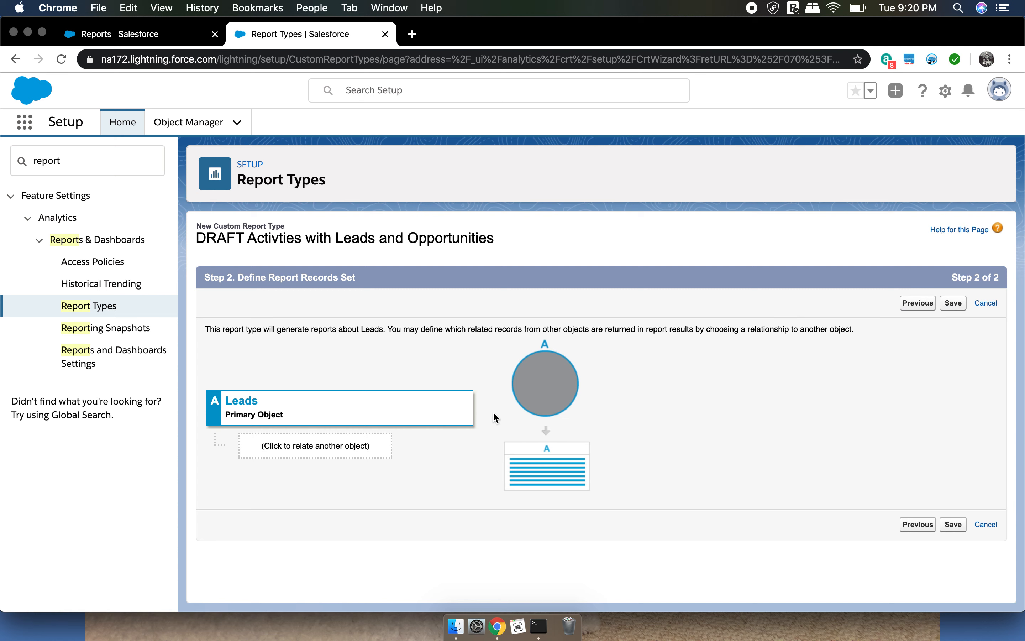
Relate Activities to Leads, with "A" records that may or may not have related "B" records, and save the report type
{"action": "left_click", "coordinate": [351, 450]}
{"action": "left_click", "coordinate": [364, 431]}
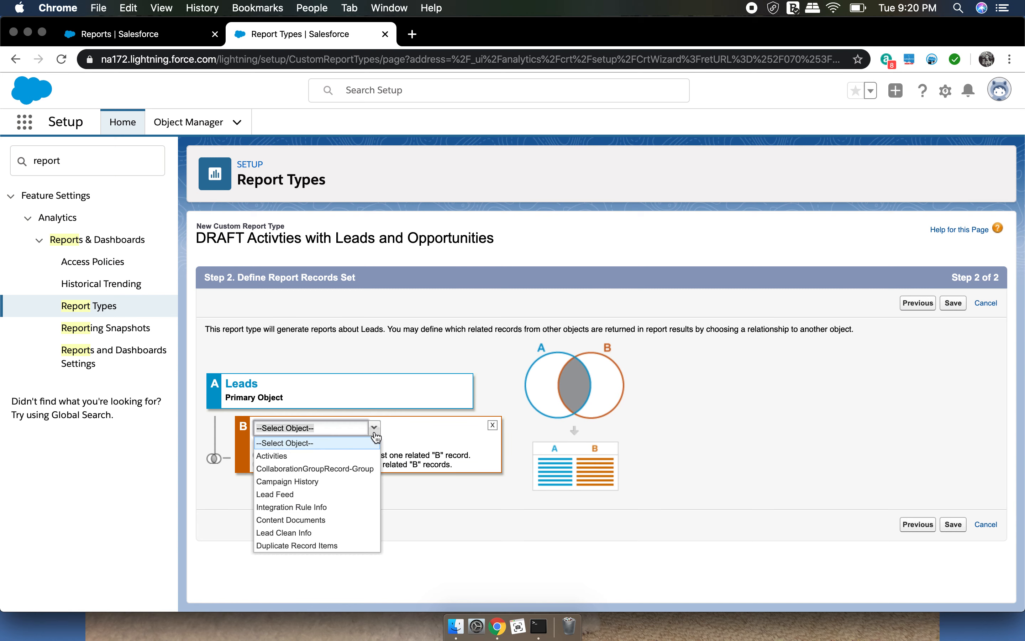
{"action": "left_click", "coordinate": [334, 457]}
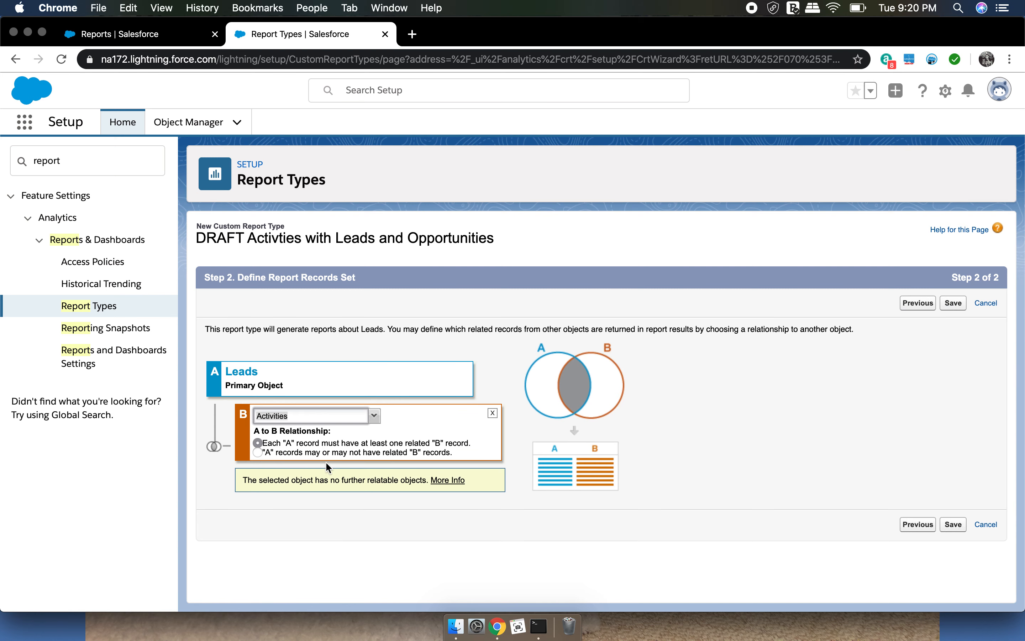
{"action": "left_click", "coordinate": [257, 452]}
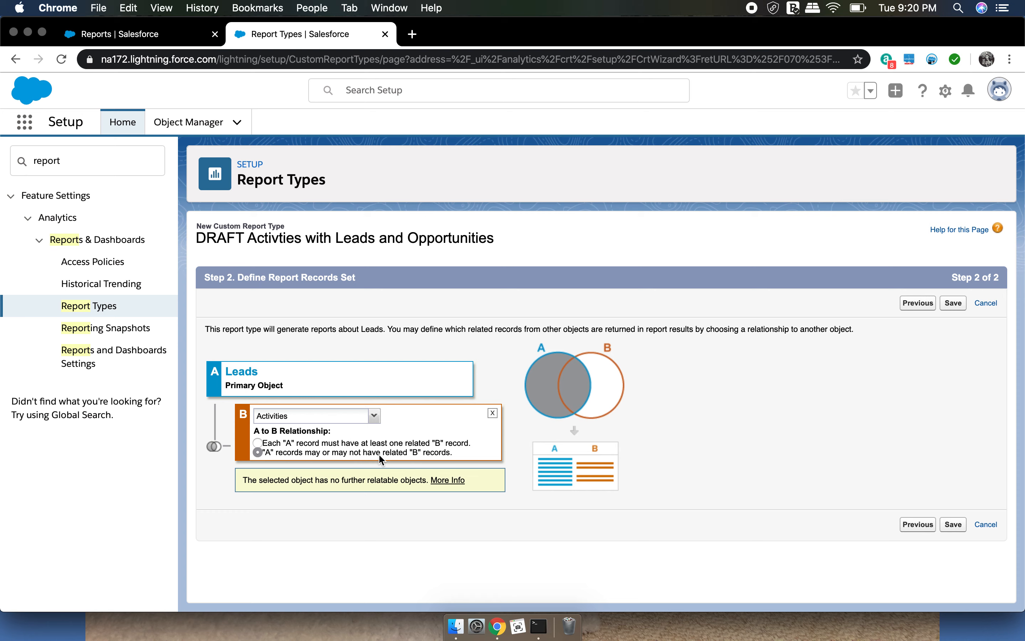
{"action": "left_click", "coordinate": [955, 526]}
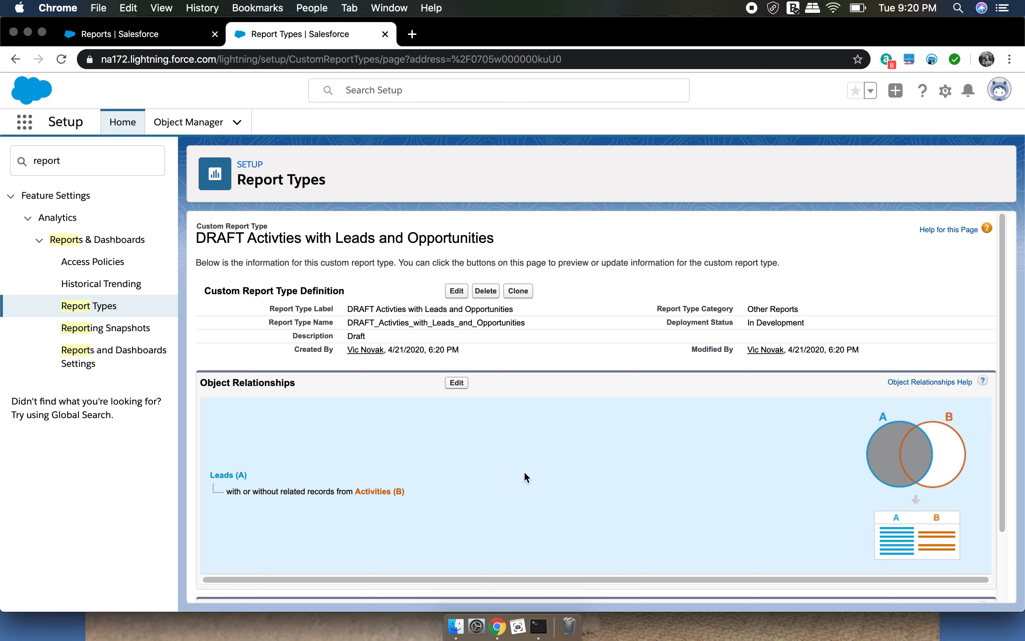
Open the layout of the fields available for reports, review the Leads and Activities sections, and save the layout
{"action": "scroll", "coordinate": [535, 487], "scroll_direction": "down", "scroll_amount": 2}
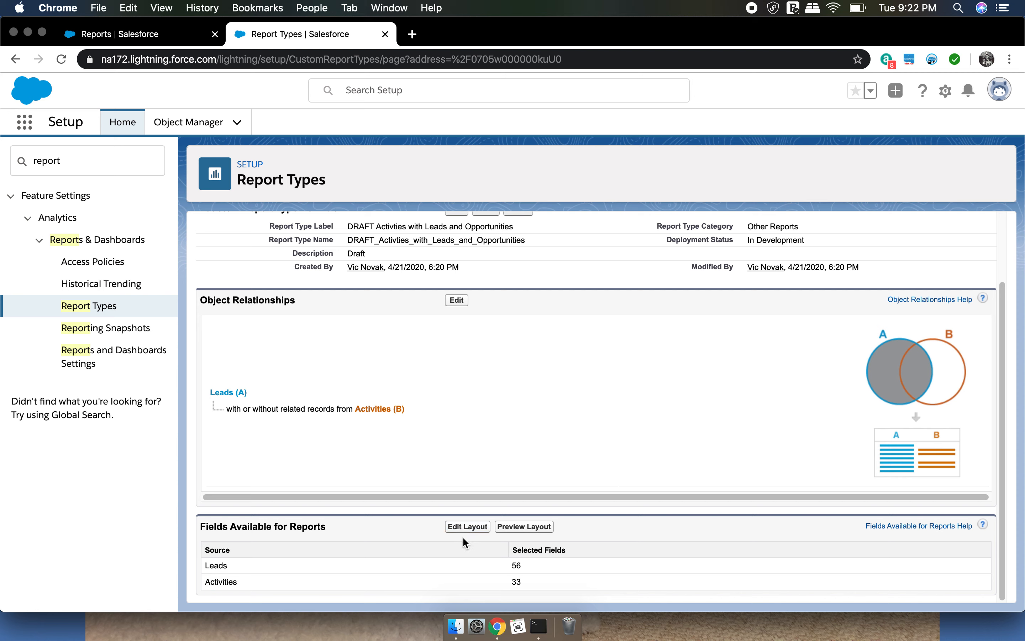
{"action": "left_click", "coordinate": [466, 527]}
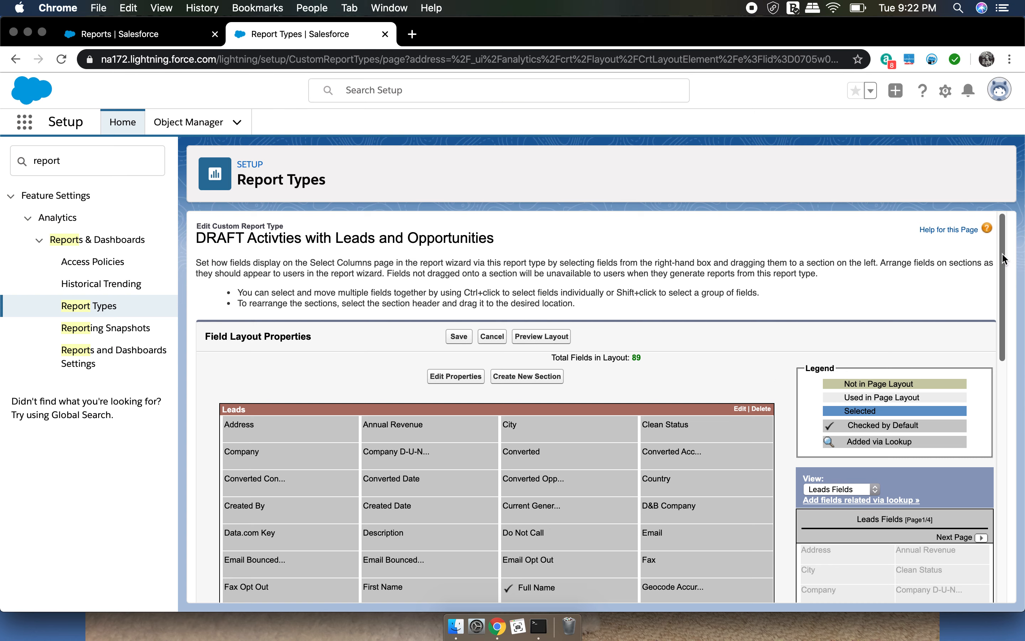
{"action": "left_click_drag", "start_coordinate": [1003, 259], "coordinate": [977, 292]}
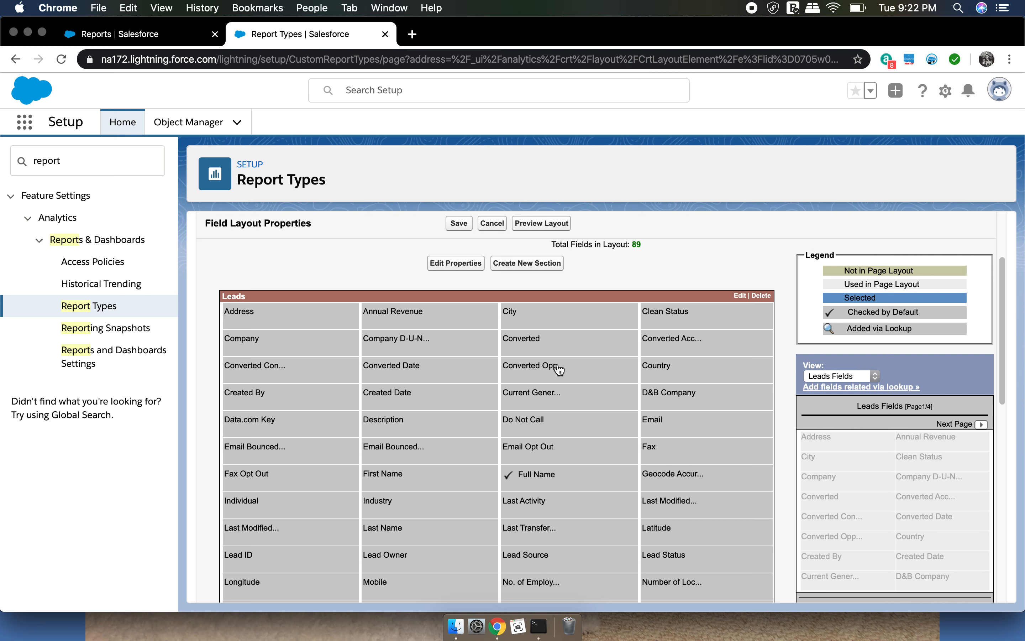
{"action": "mouse_move", "coordinate": [560, 369]}
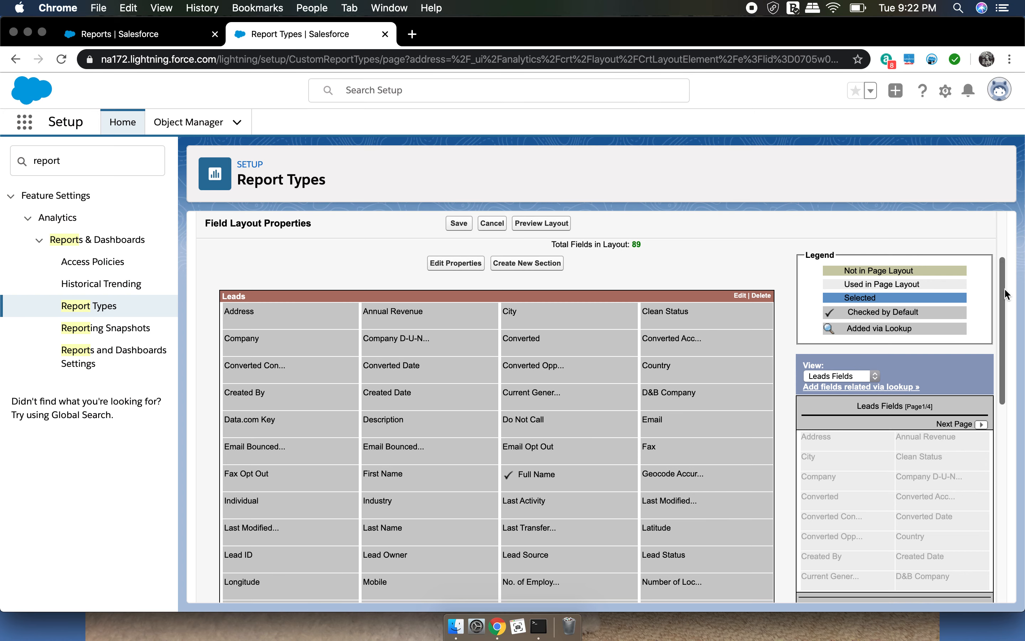
{"action": "left_click_drag", "start_coordinate": [1005, 289], "coordinate": [1010, 460]}
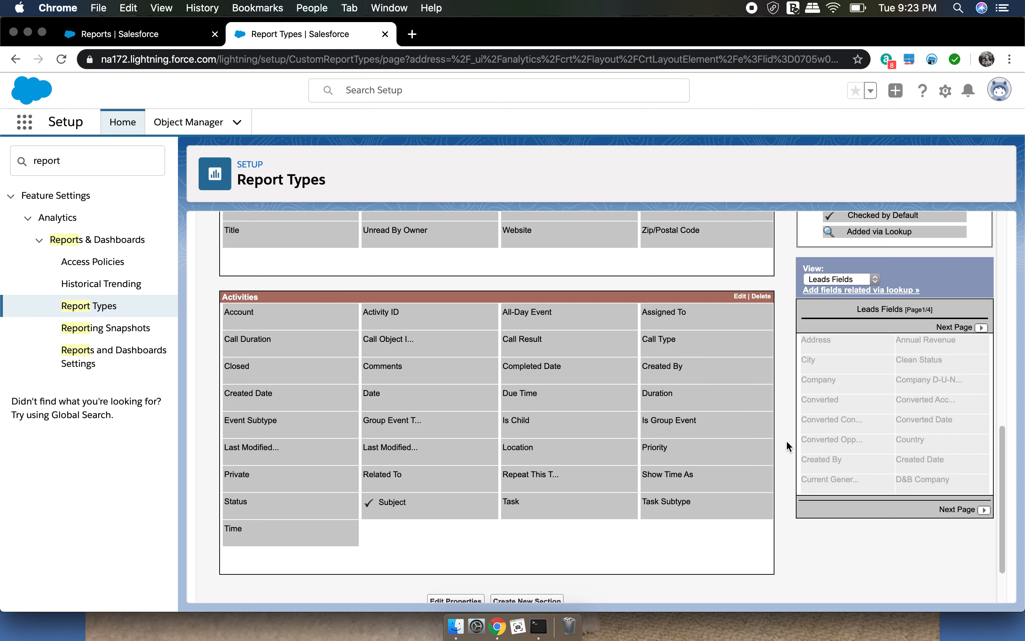
{"action": "scroll", "coordinate": [787, 443], "scroll_direction": "down", "scroll_amount": 3}
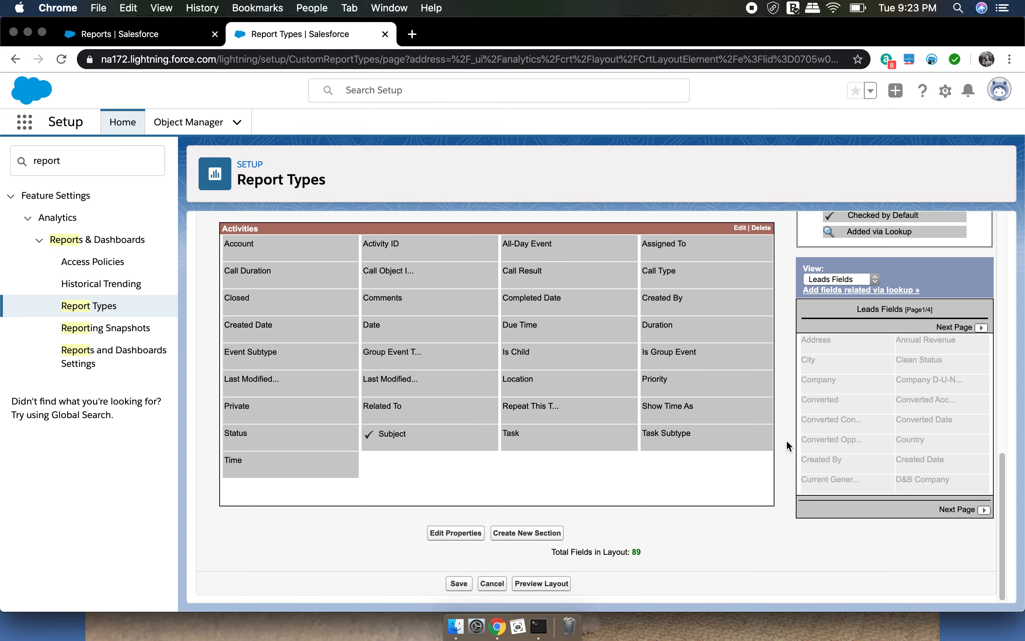
{"action": "scroll", "coordinate": [787, 334], "scroll_direction": "up", "scroll_amount": 15}
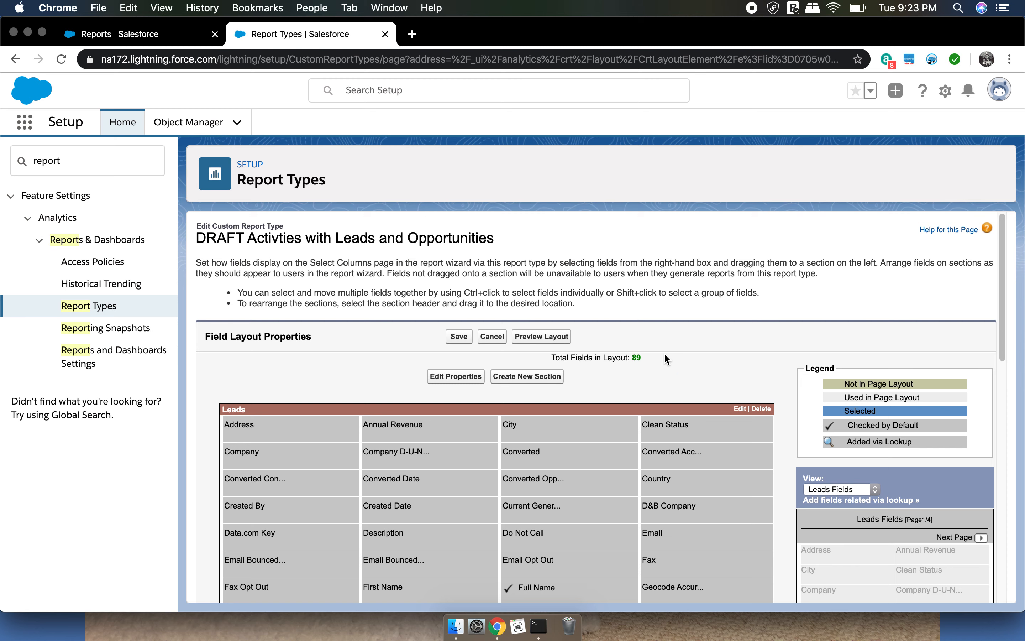
{"action": "left_click", "coordinate": [462, 338]}
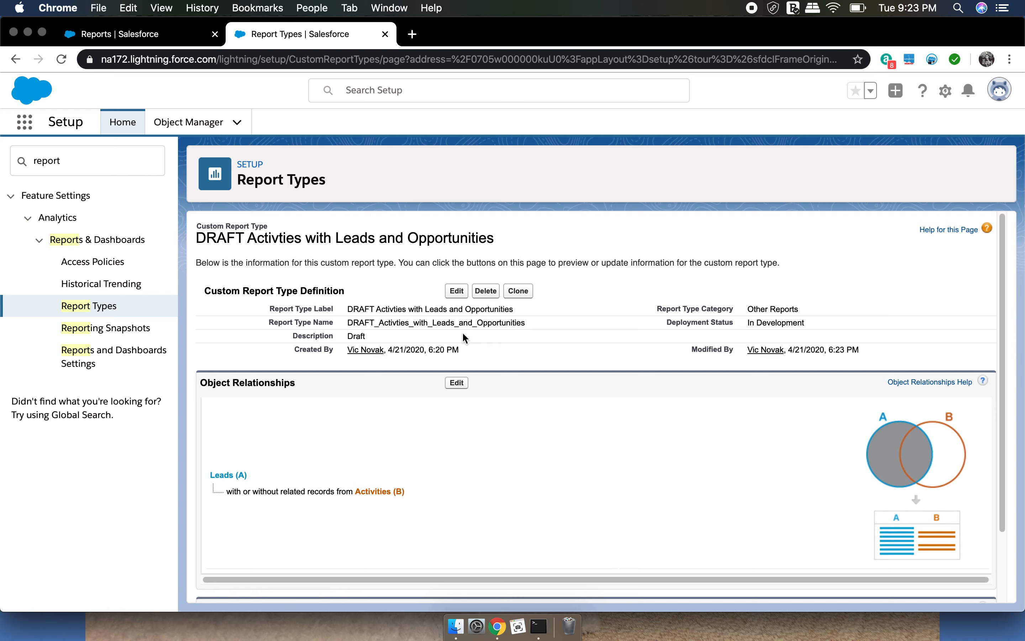
{"action": "left_click", "coordinate": [34, 125]}
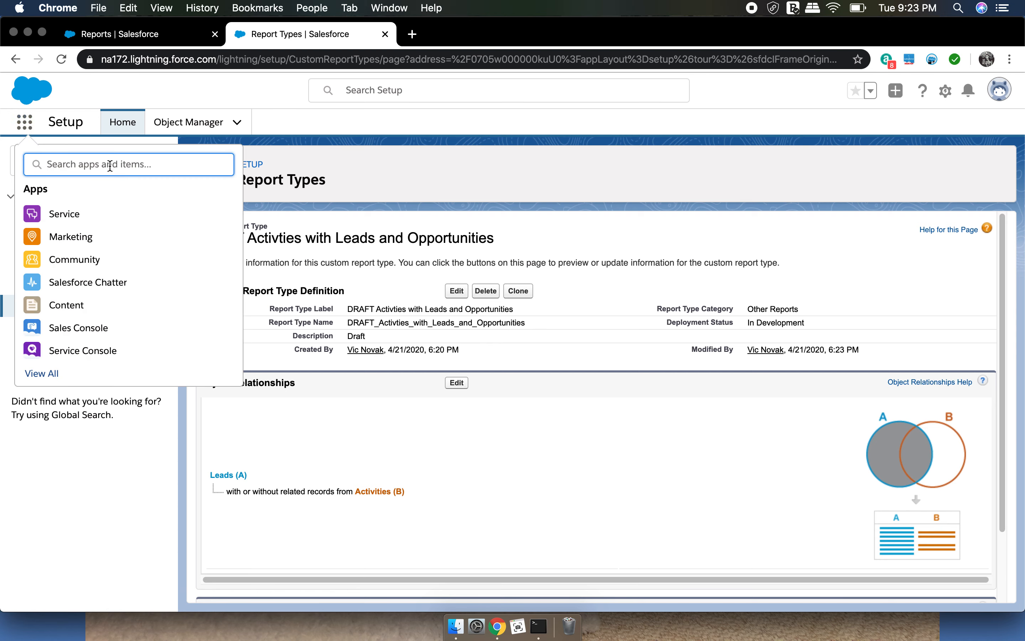
{"action": "type", "text": "sales"}
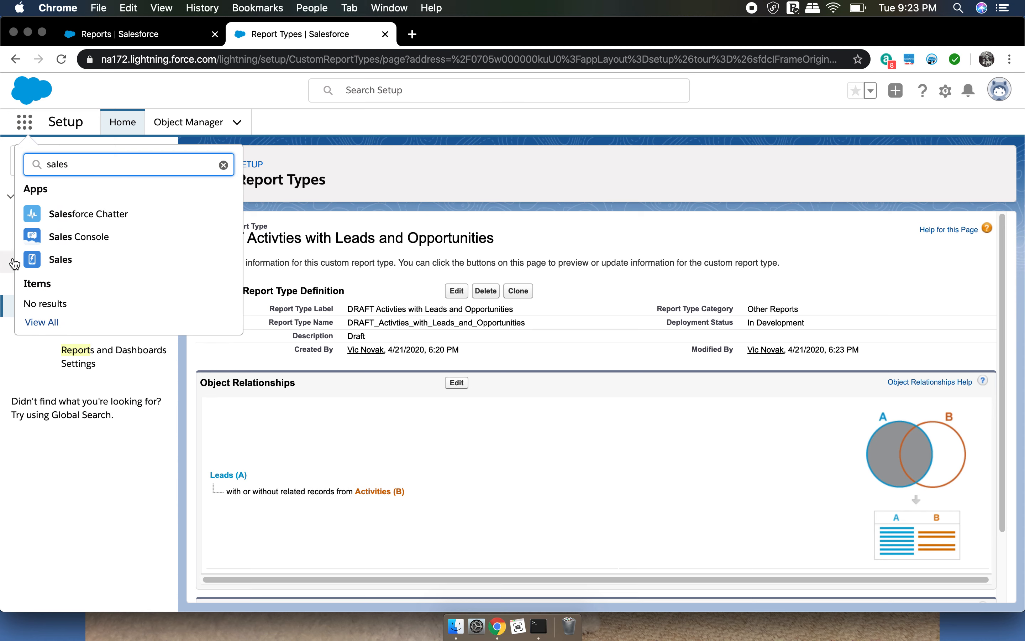
{"action": "left_click", "coordinate": [59, 259]}
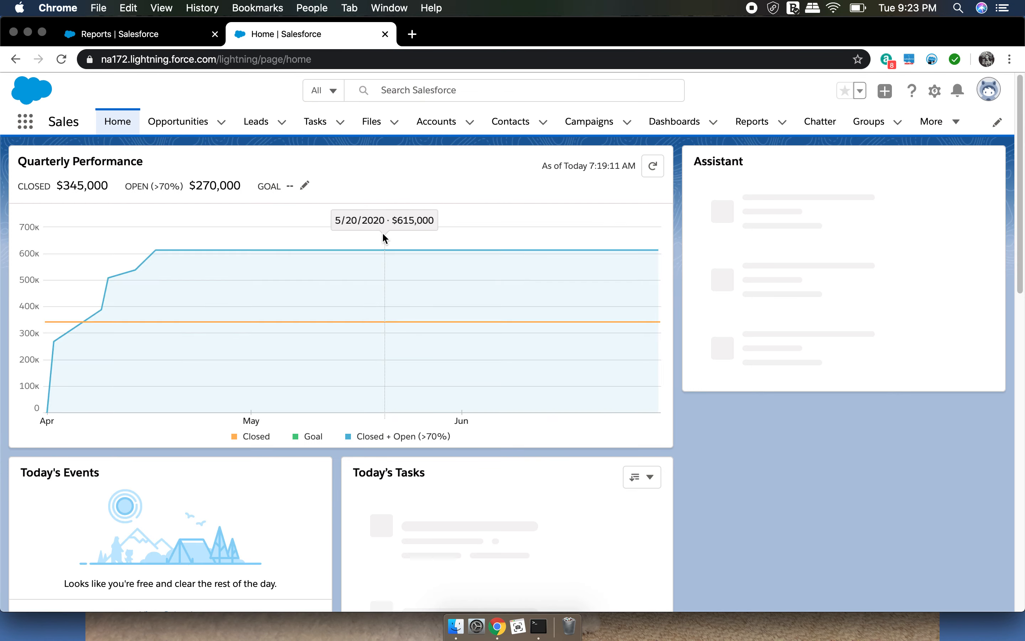
{"action": "left_click", "coordinate": [15, 60]}
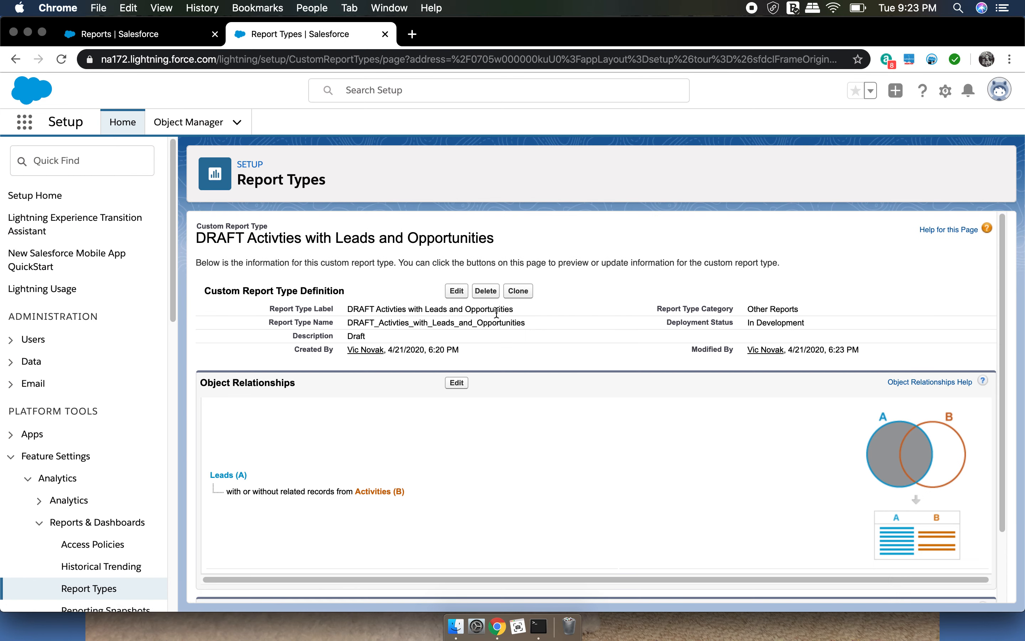
Edit the custom report type definition, set its deployment status to Deployed and save it
{"action": "left_click_drag", "start_coordinate": [664, 321], "coordinate": [812, 325]}
{"action": "left_click", "coordinate": [456, 296]}
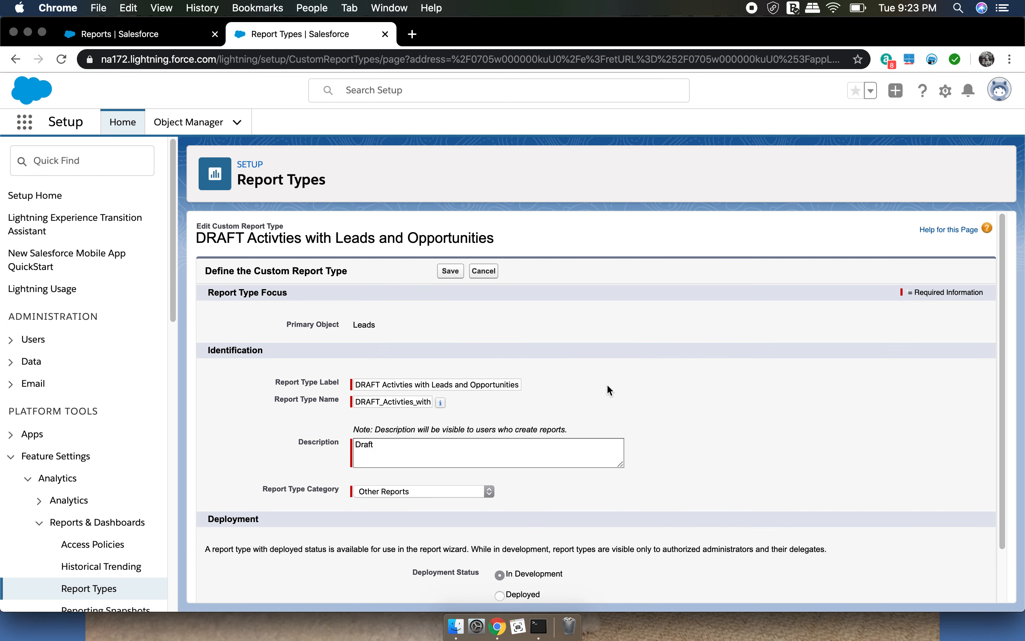
{"action": "scroll", "coordinate": [613, 398], "scroll_direction": "down", "scroll_amount": 1}
{"action": "left_click", "coordinate": [528, 571]}
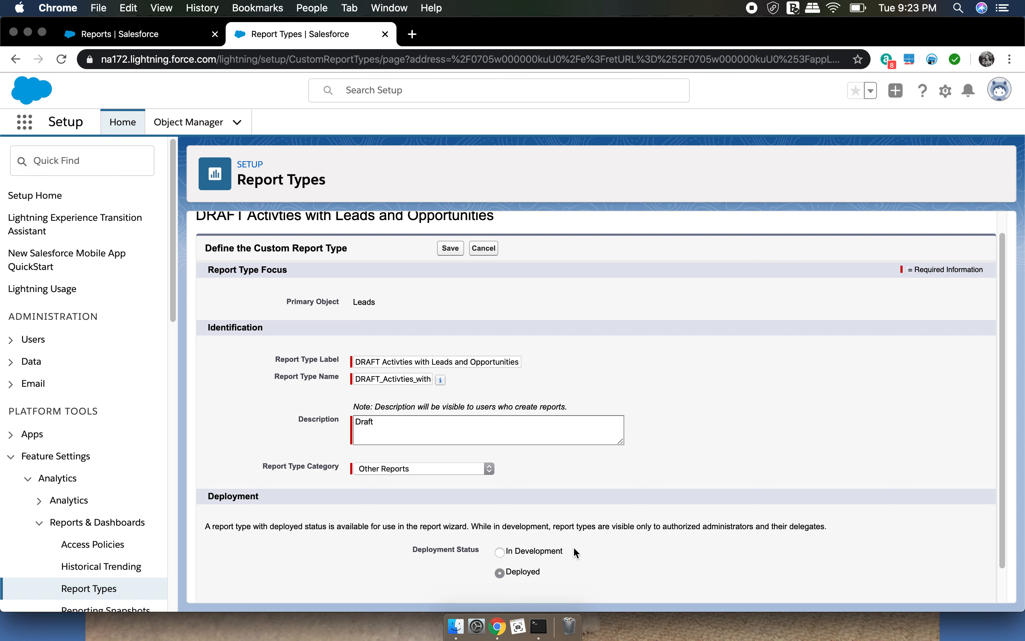
{"action": "scroll", "coordinate": [682, 432], "scroll_direction": "up", "scroll_amount": 1}
{"action": "scroll", "coordinate": [674, 430], "scroll_direction": "down", "scroll_amount": 2}
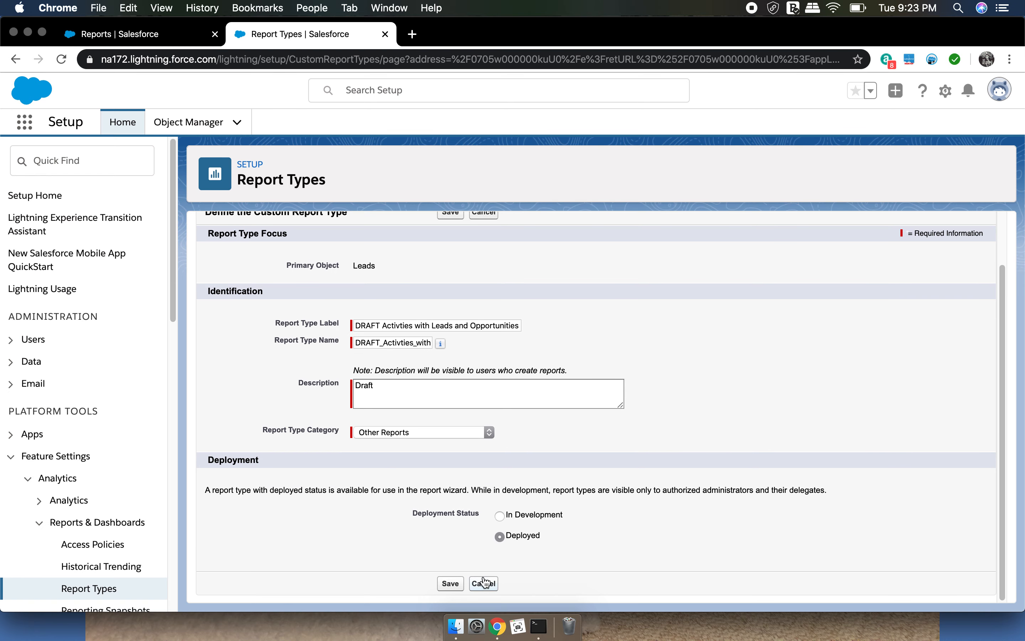
{"action": "left_click", "coordinate": [451, 584]}
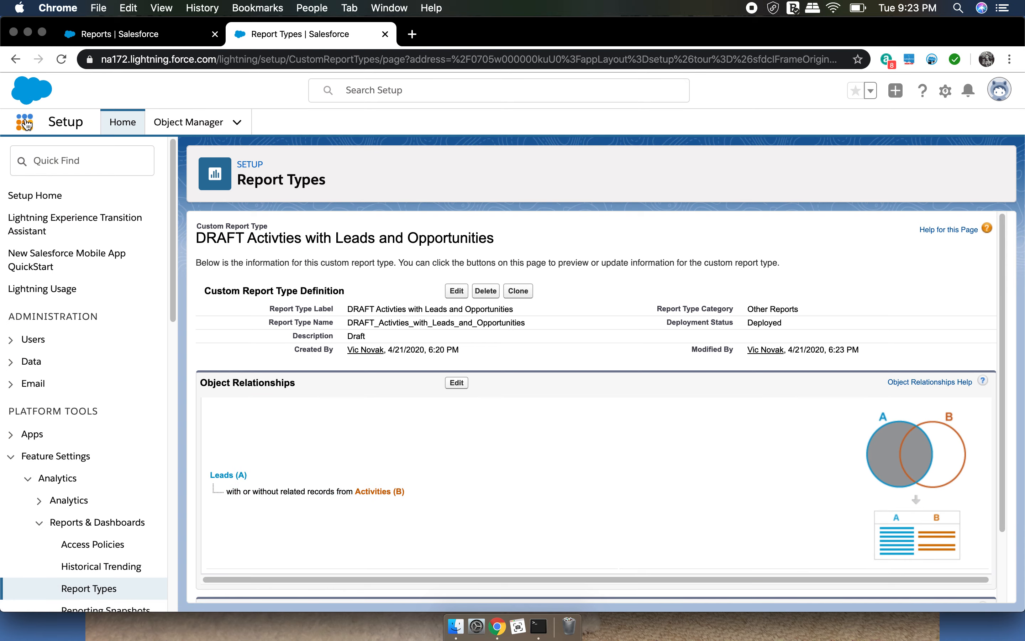
Switch to the Sales app's Reports page, start a new report and show the report types in the Other Reports category
{"action": "left_click", "coordinate": [99, 38]}
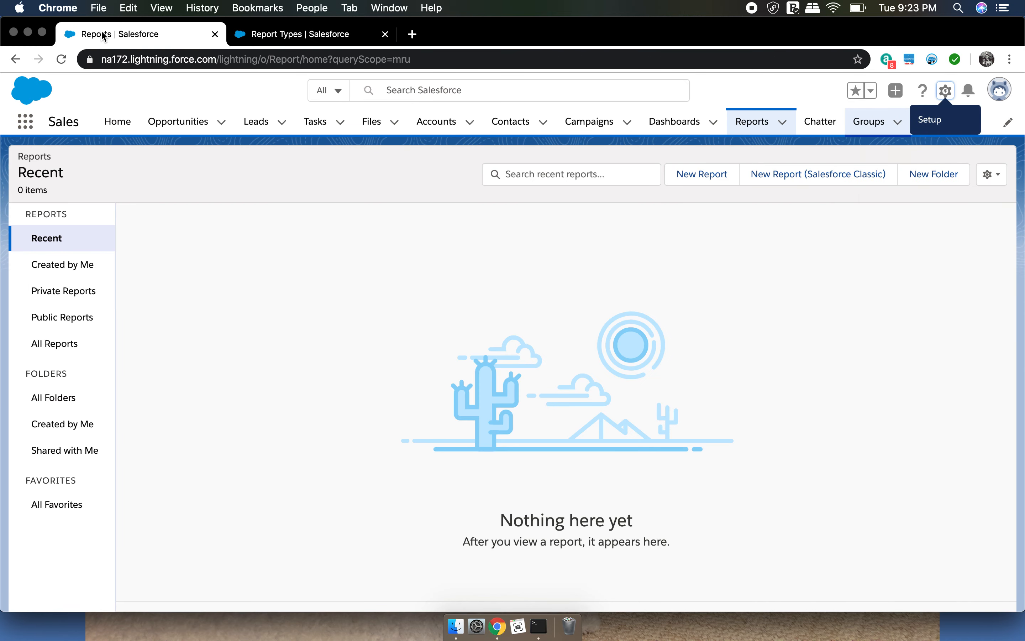
{"action": "left_click", "coordinate": [758, 135]}
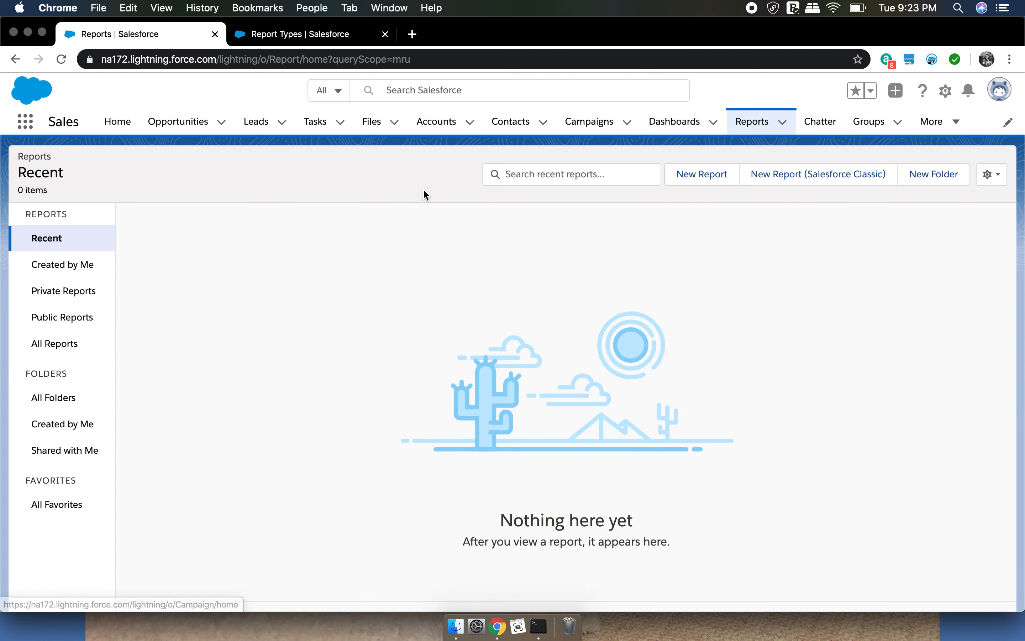
{"action": "left_click", "coordinate": [713, 179]}
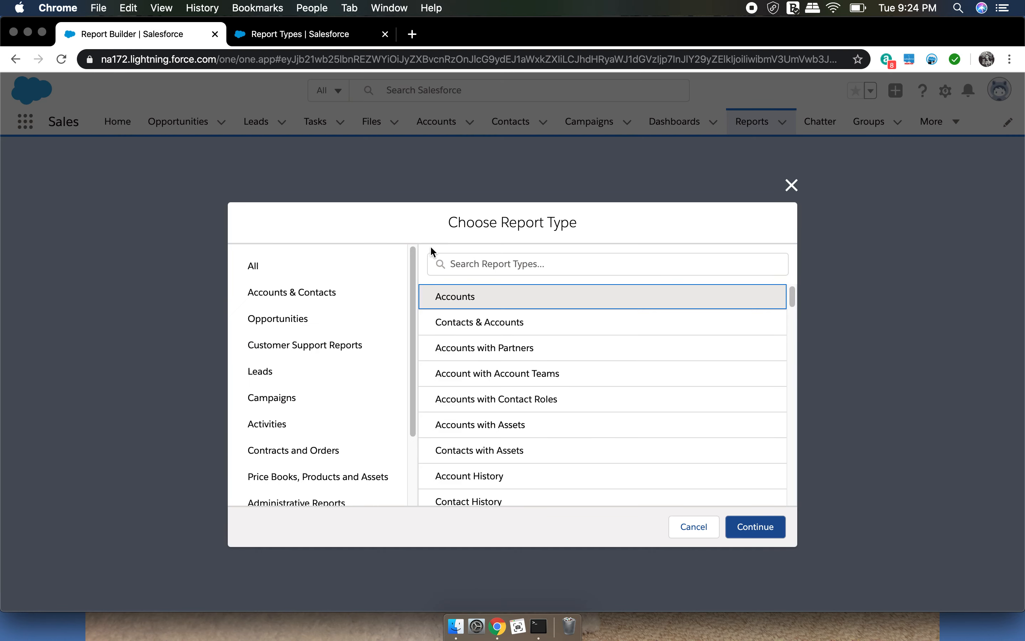
{"action": "left_click", "coordinate": [527, 257]}
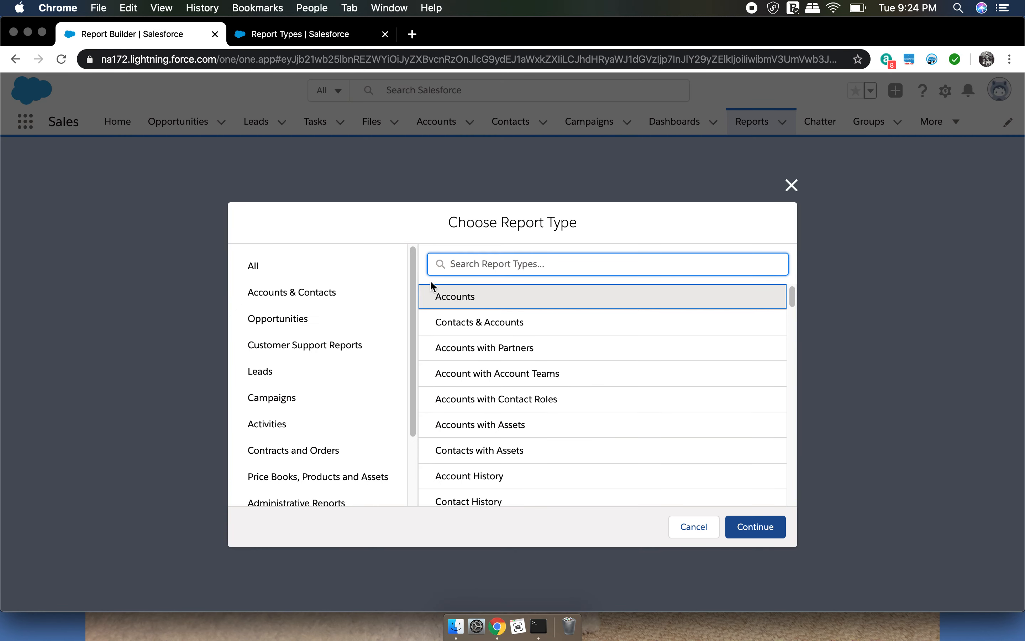
{"action": "left_click_drag", "start_coordinate": [414, 338], "coordinate": [421, 426]}
{"action": "left_click", "coordinate": [319, 495]}
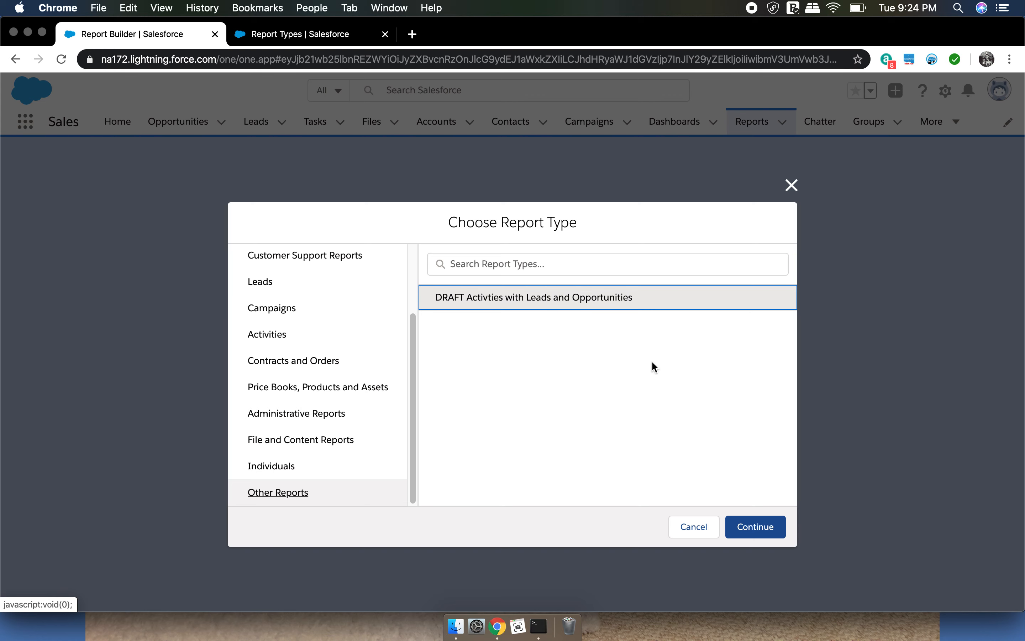
Start the report from the DRAFT Activties with Leads and Opportunities type, showing all leads with Converted Date set to All Time
{"action": "left_click", "coordinate": [754, 528]}
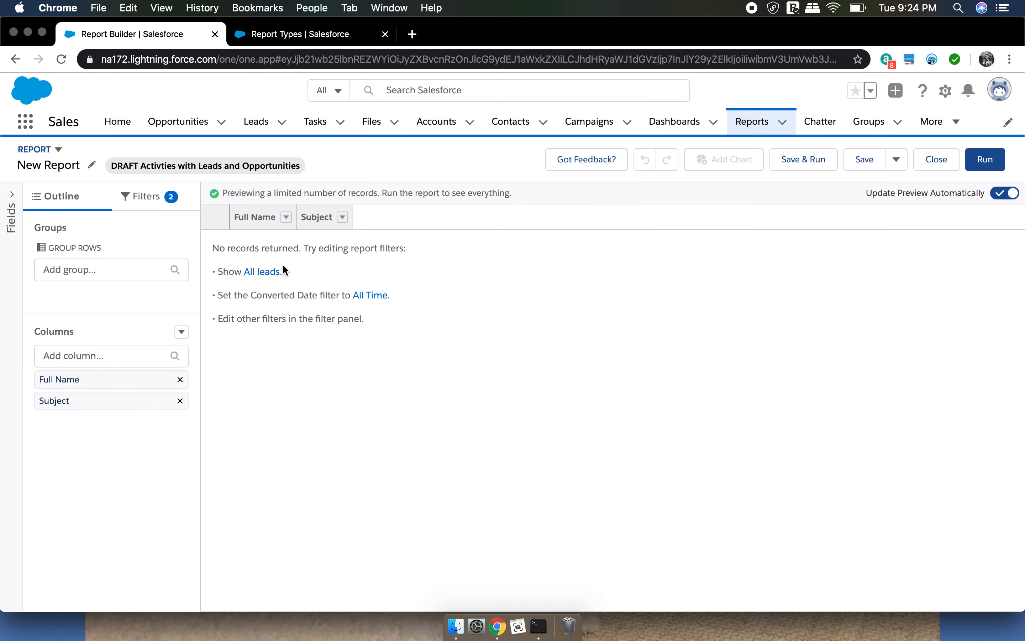
{"action": "left_click", "coordinate": [270, 274]}
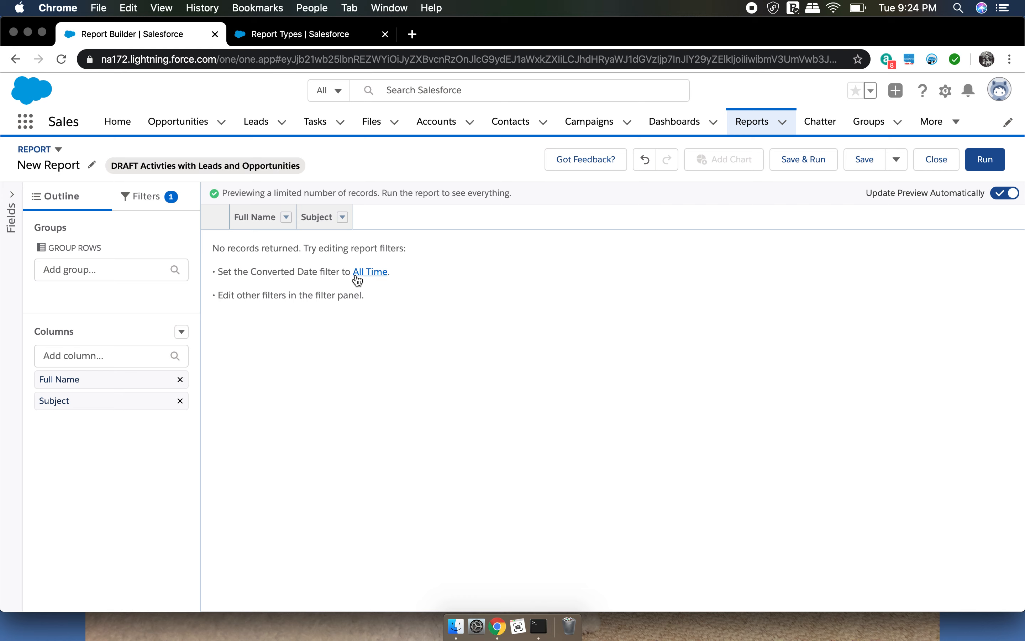
{"action": "left_click", "coordinate": [368, 275]}
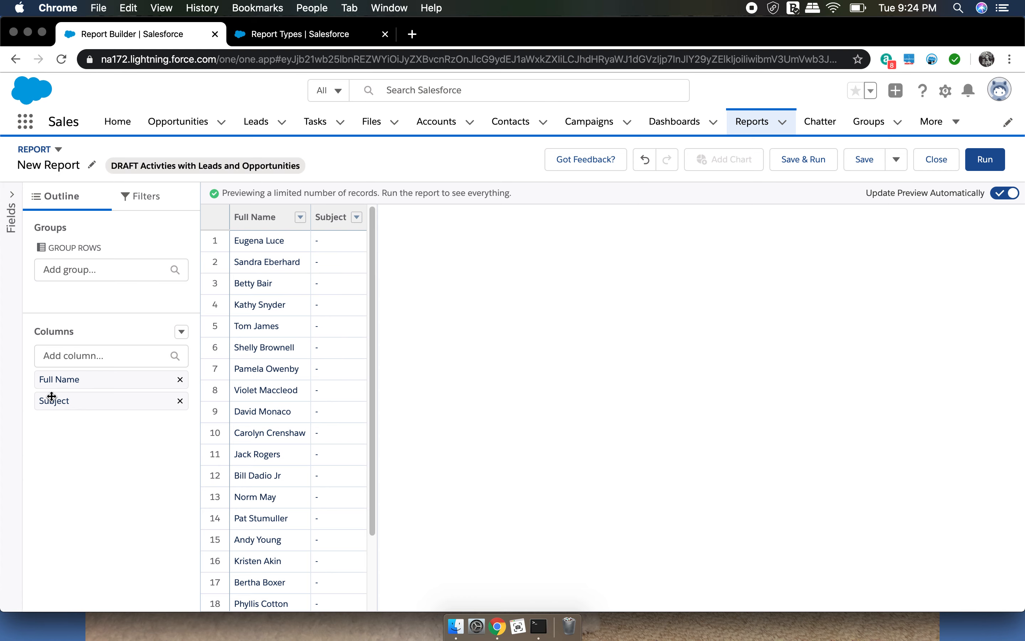
Add the Leads fields Converted, Converted Opportunity: Opportunity Name and Converted Contact: Full Name as report columns
{"action": "left_click", "coordinate": [12, 195]}
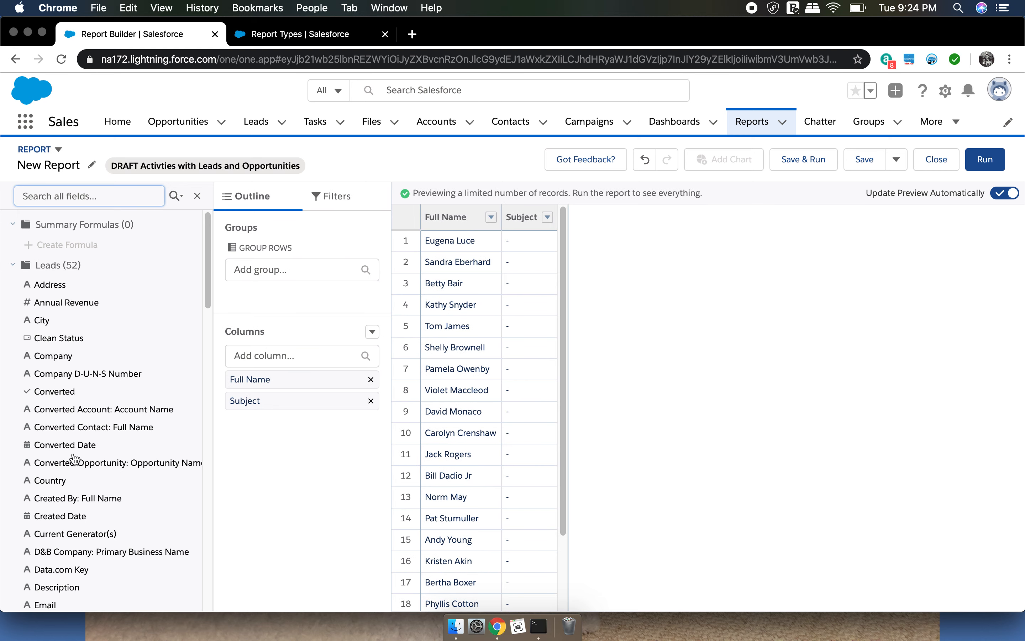
{"action": "left_click", "coordinate": [66, 397]}
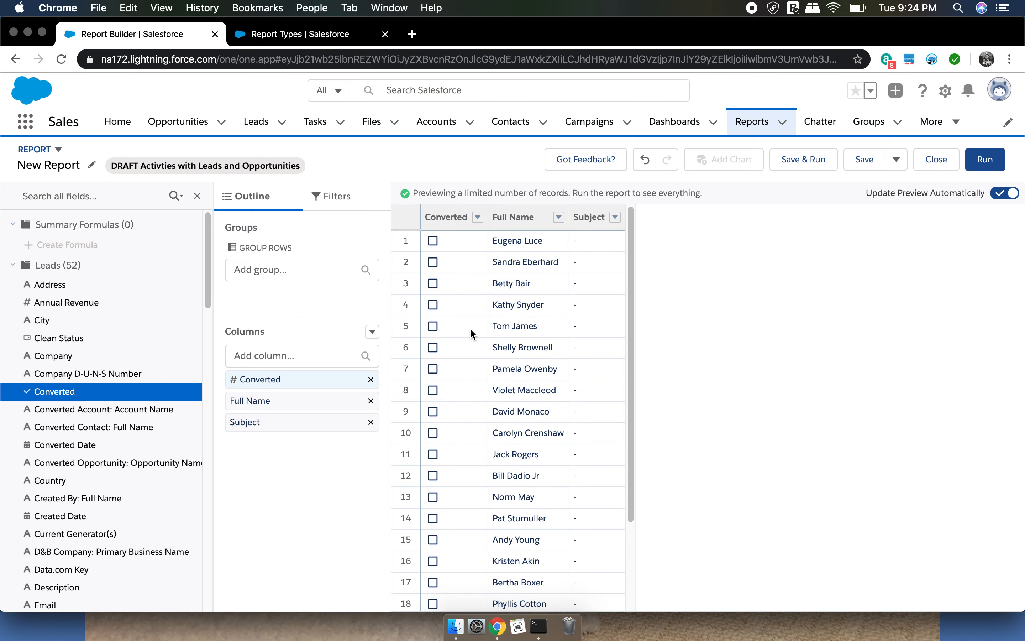
{"action": "left_click_drag", "start_coordinate": [633, 238], "coordinate": [622, 214]}
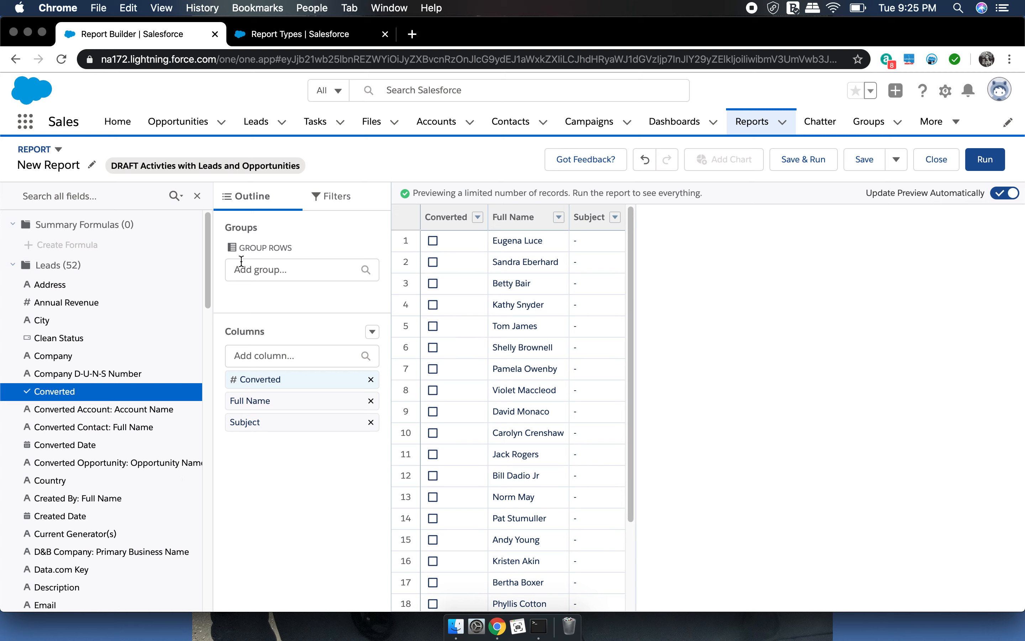
{"action": "left_click", "coordinate": [101, 467]}
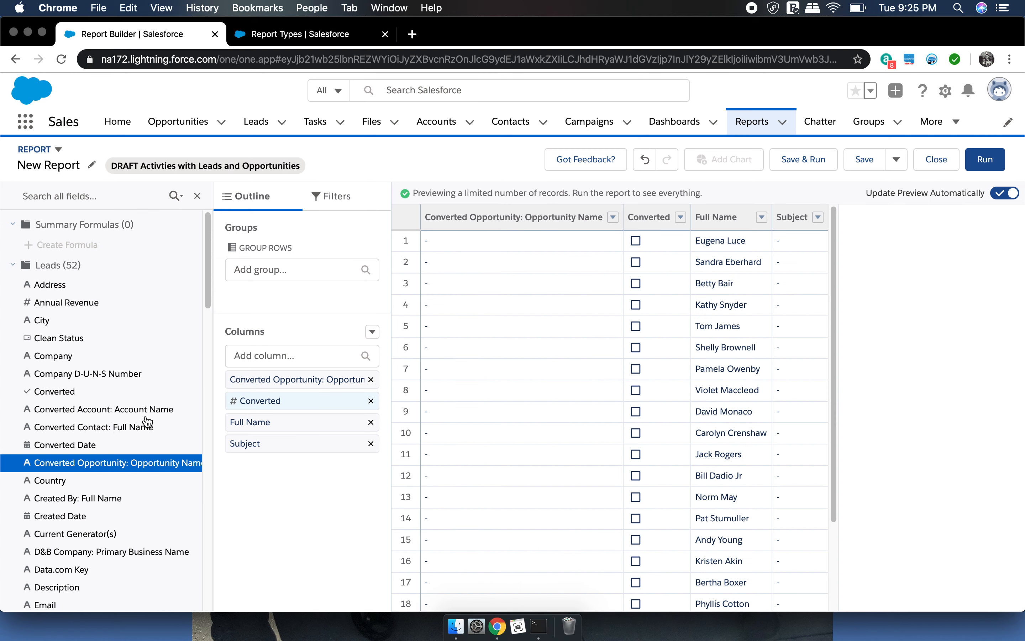
{"action": "left_click", "coordinate": [121, 429]}
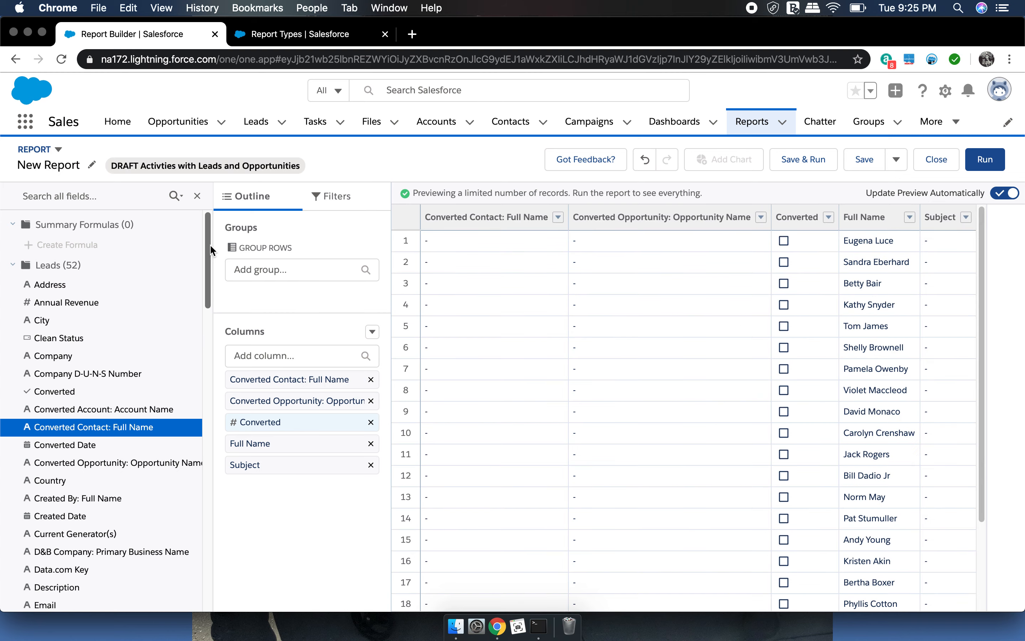
Move the Full Name column to the first place and remove the Subject column from the report
{"action": "left_click_drag", "start_coordinate": [259, 443], "coordinate": [270, 375]}
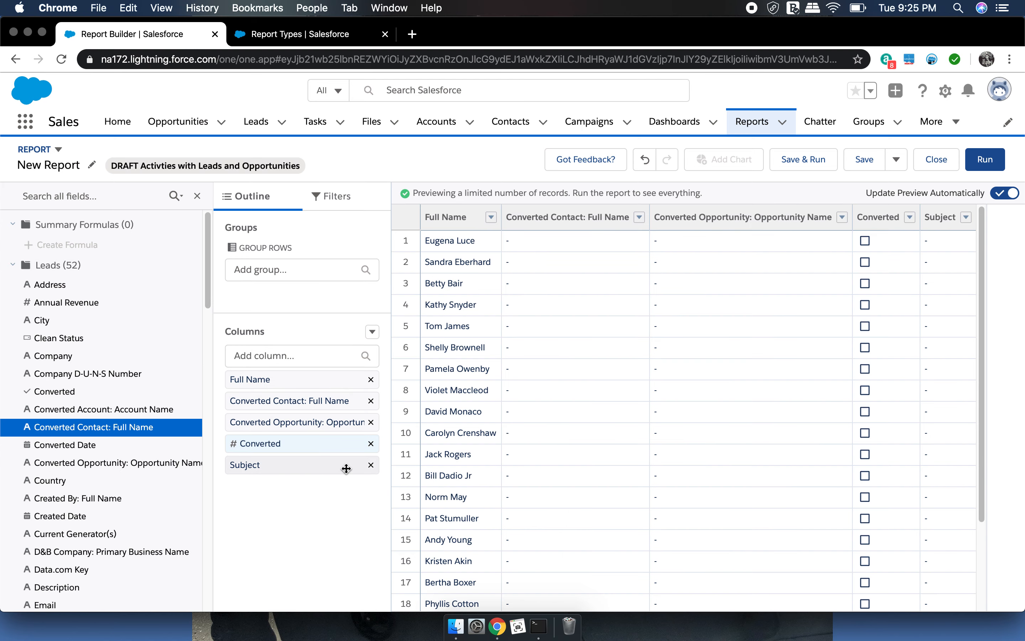
{"action": "left_click", "coordinate": [371, 465]}
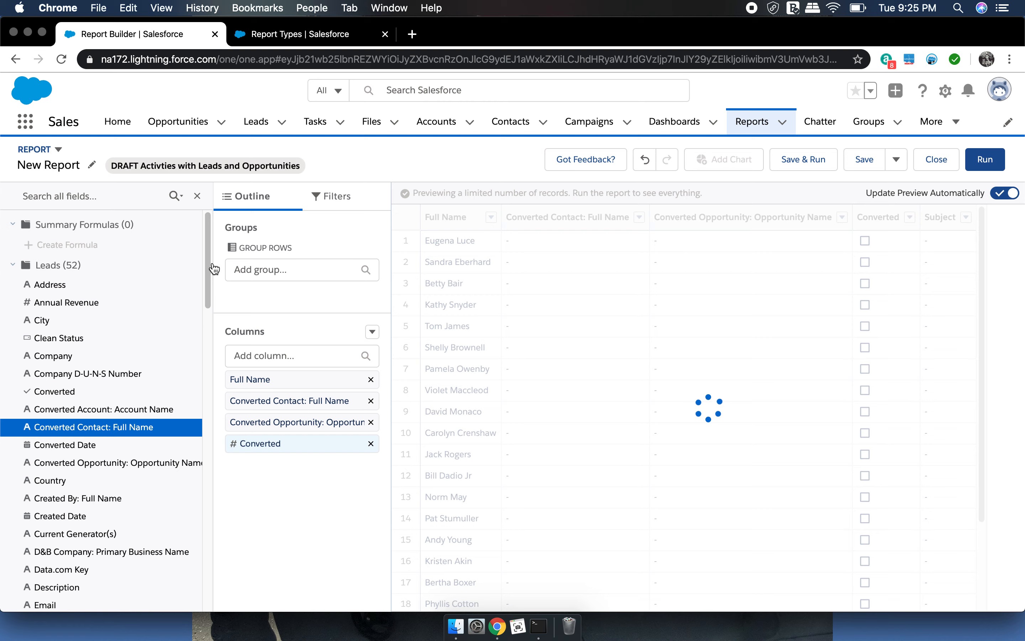
Collapse the Leads field list and add the Activities fields Created Date and Subject as report columns
{"action": "mouse_move", "coordinate": [210, 263]}
{"action": "left_mouse_down"}
{"action": "mouse_move", "coordinate": [198, 394]}
{"action": "mouse_move", "coordinate": [201, 254]}
{"action": "left_mouse_up"}
{"action": "left_click", "coordinate": [13, 266]}
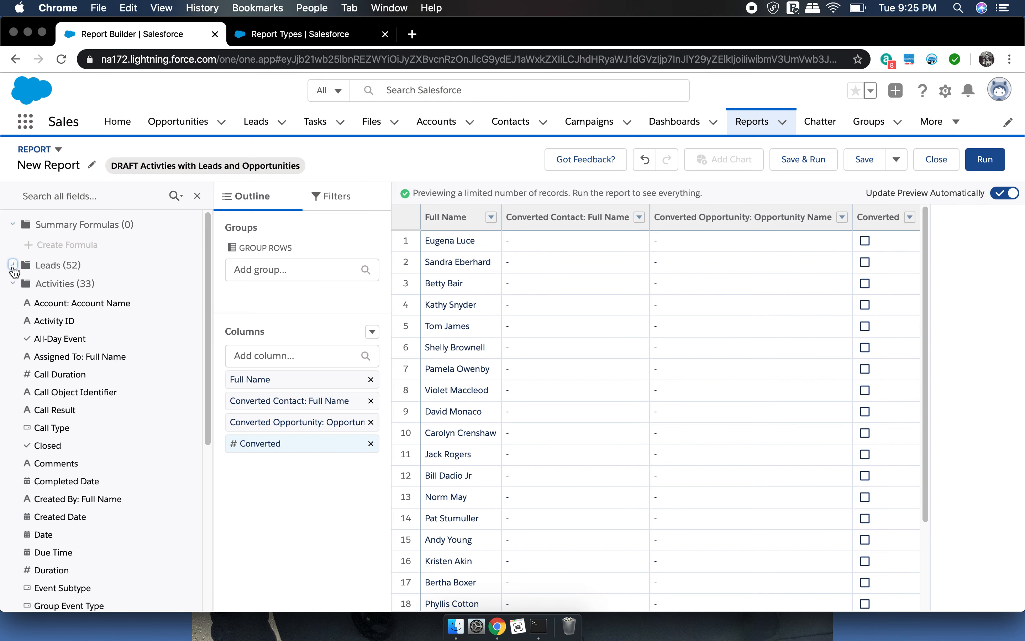
{"action": "left_click_drag", "start_coordinate": [209, 254], "coordinate": [209, 269]}
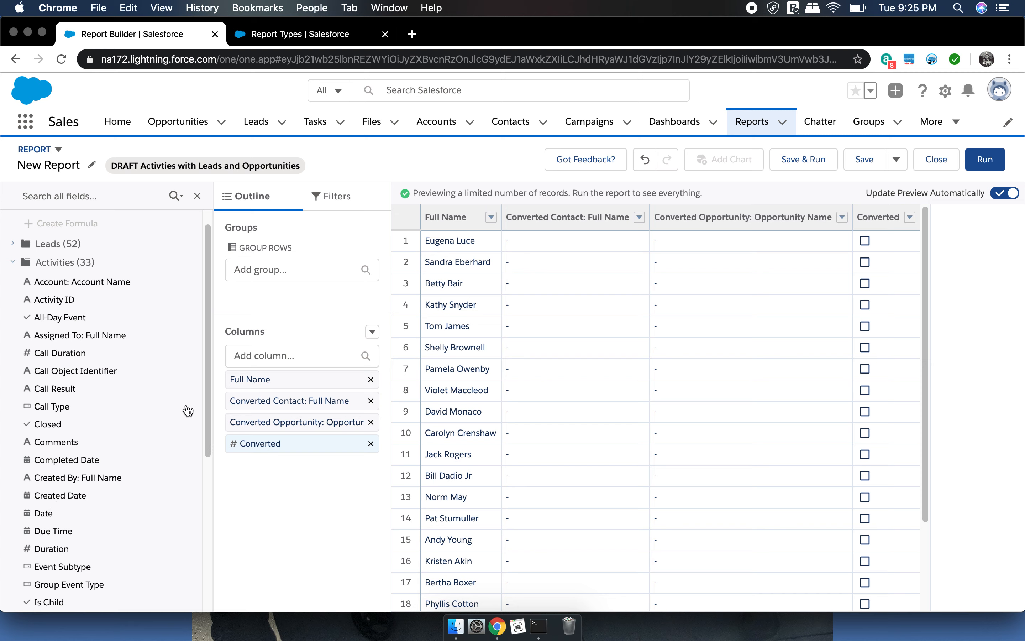
{"action": "left_click_drag", "start_coordinate": [209, 370], "coordinate": [207, 481]}
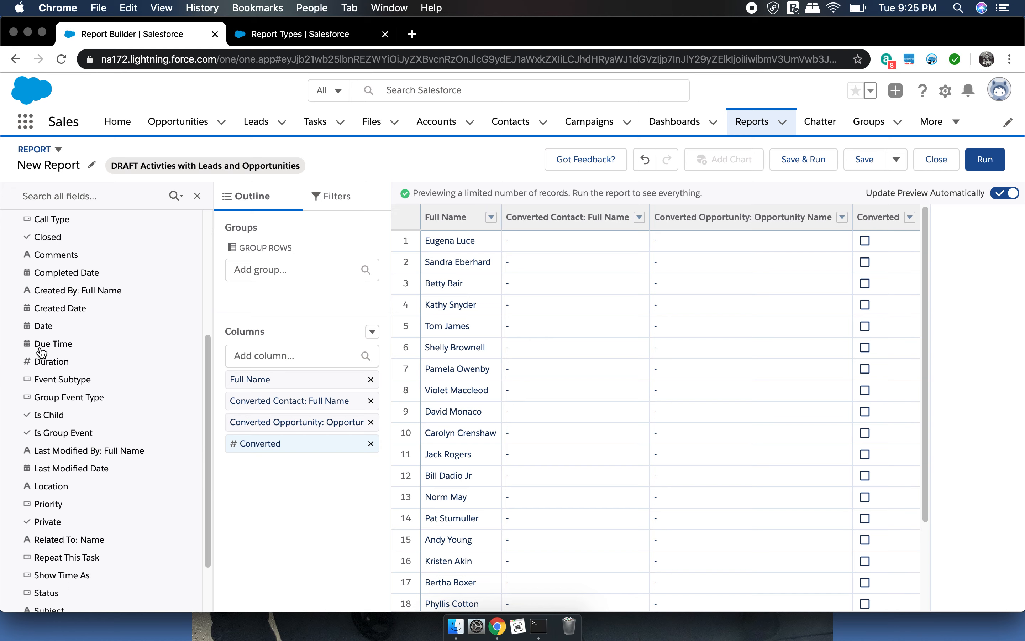
{"action": "double_click", "coordinate": [57, 312]}
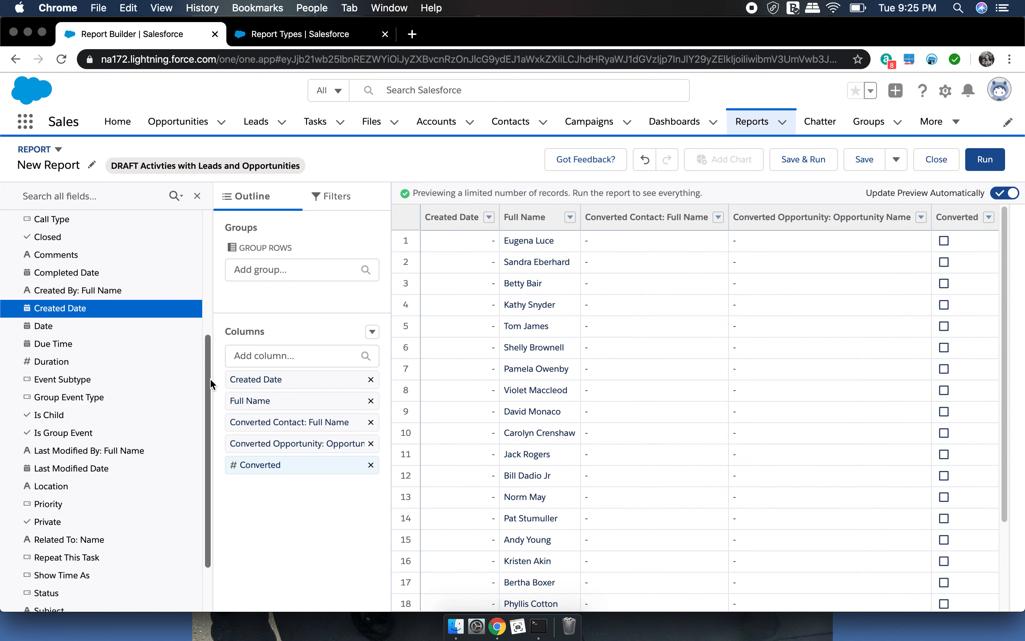
{"action": "scroll", "coordinate": [209, 378], "scroll_direction": "down", "scroll_amount": 3}
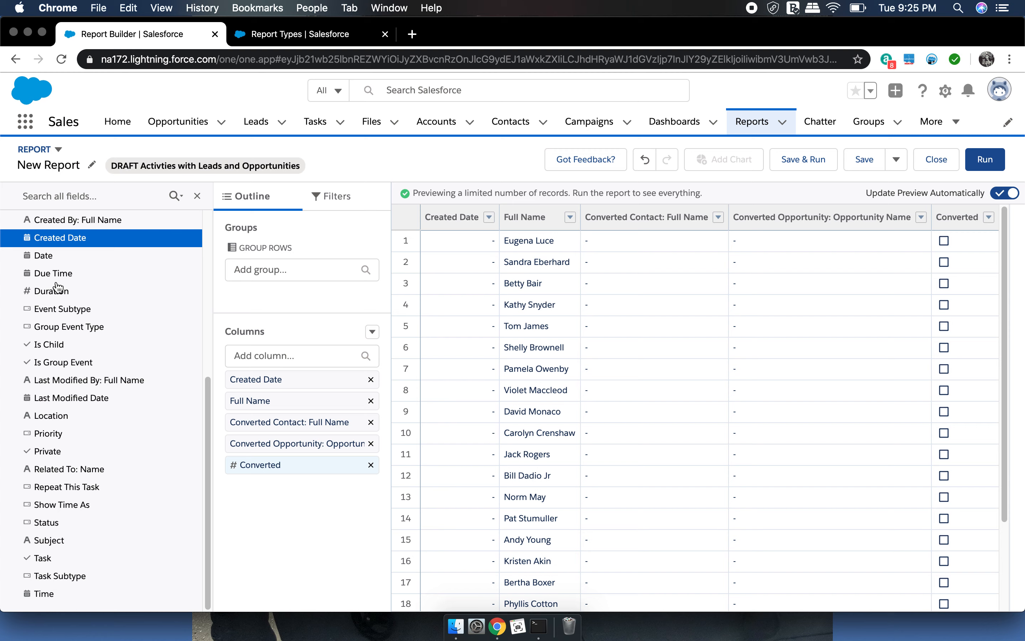
{"action": "double_click", "coordinate": [58, 541]}
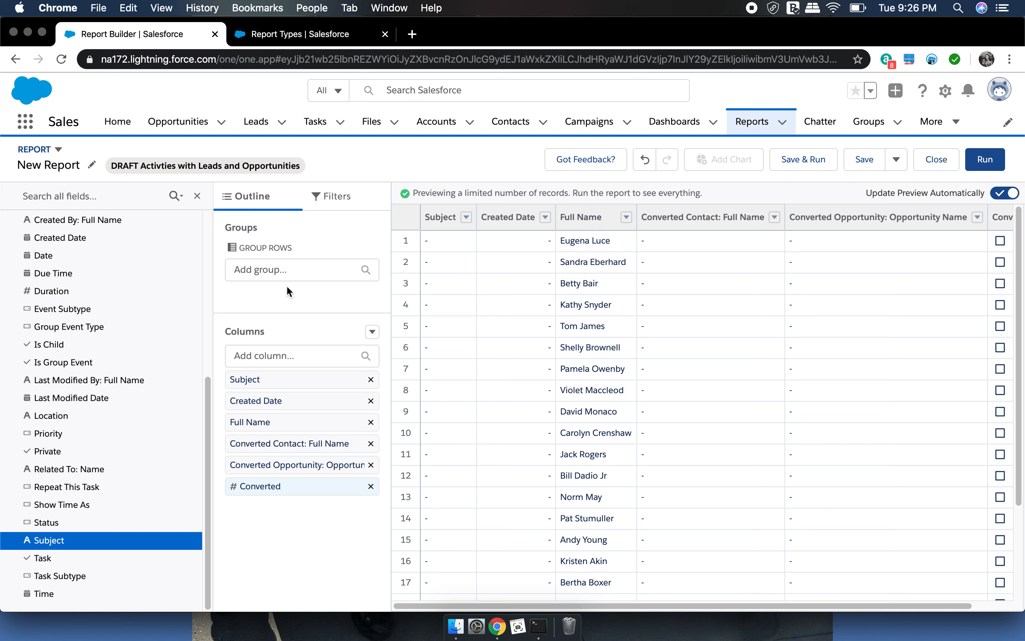
Group the report rows by the Leads field Full Name
{"action": "left_click", "coordinate": [292, 269]}
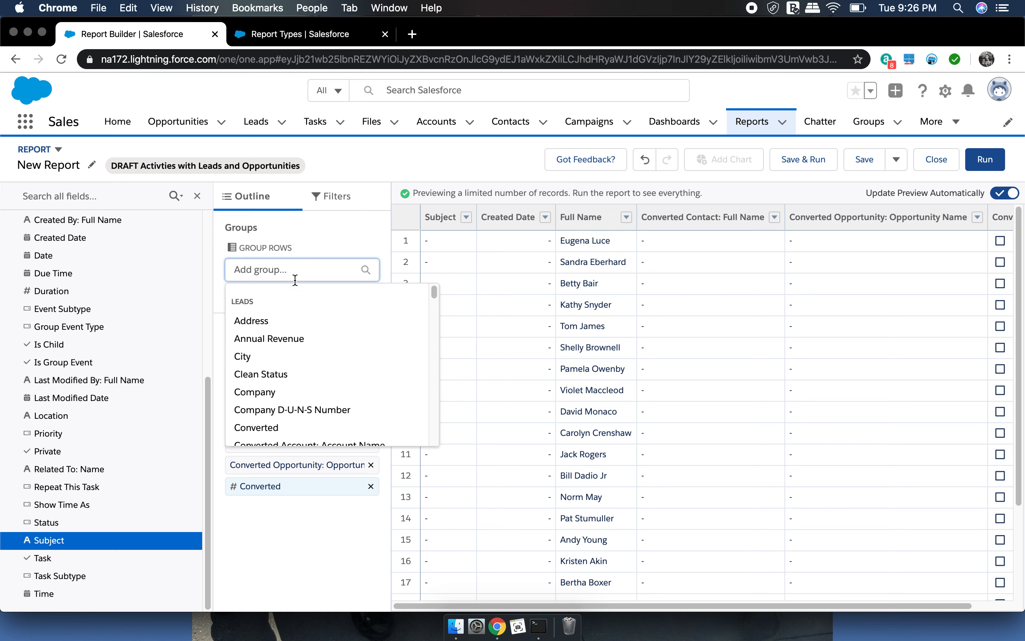
{"action": "type", "text": "full"}
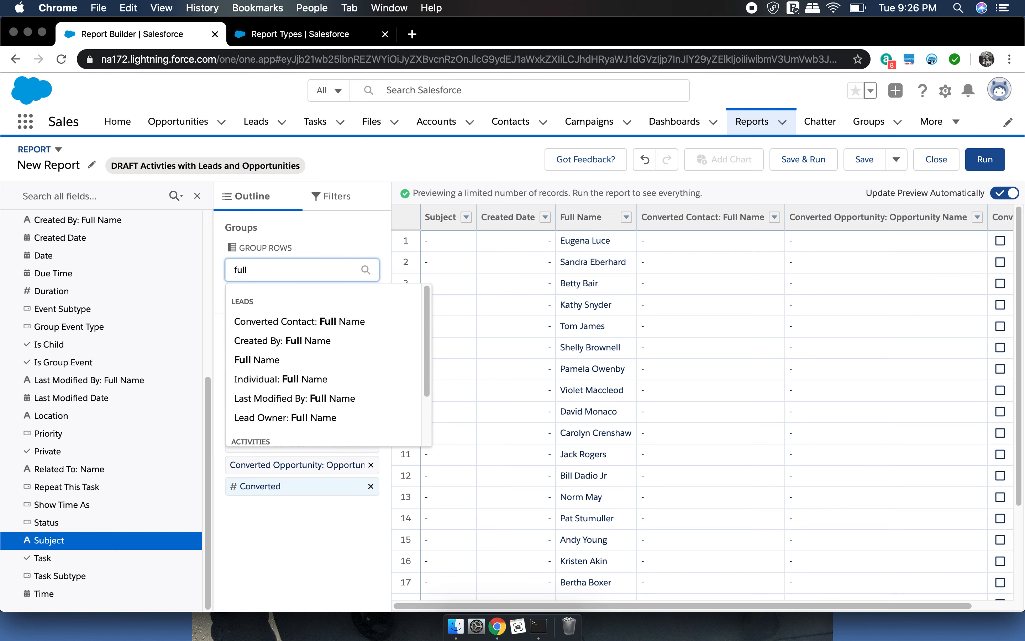
{"action": "left_click", "coordinate": [265, 360]}
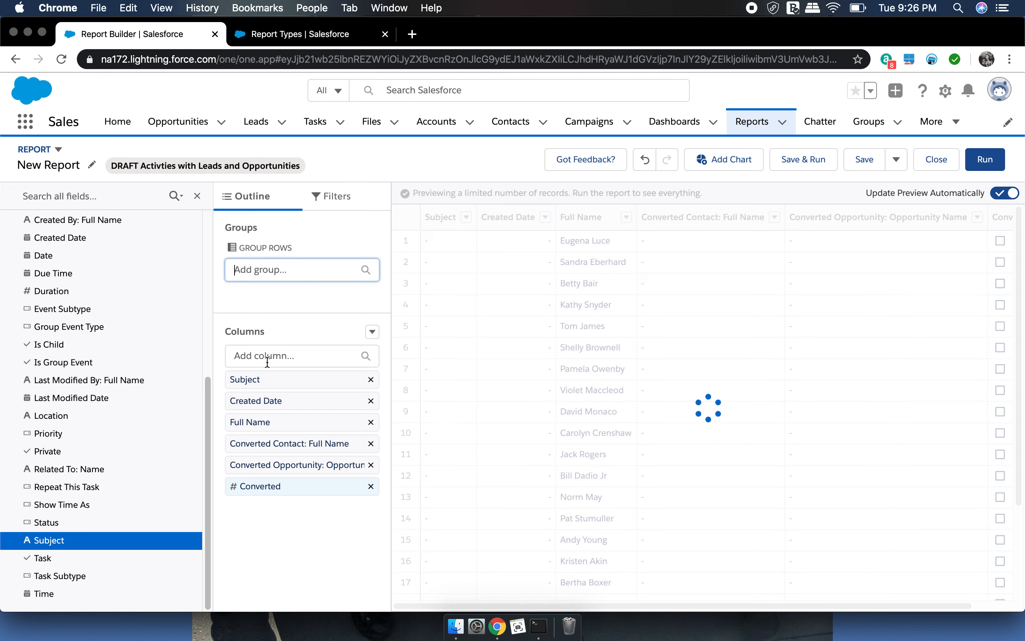